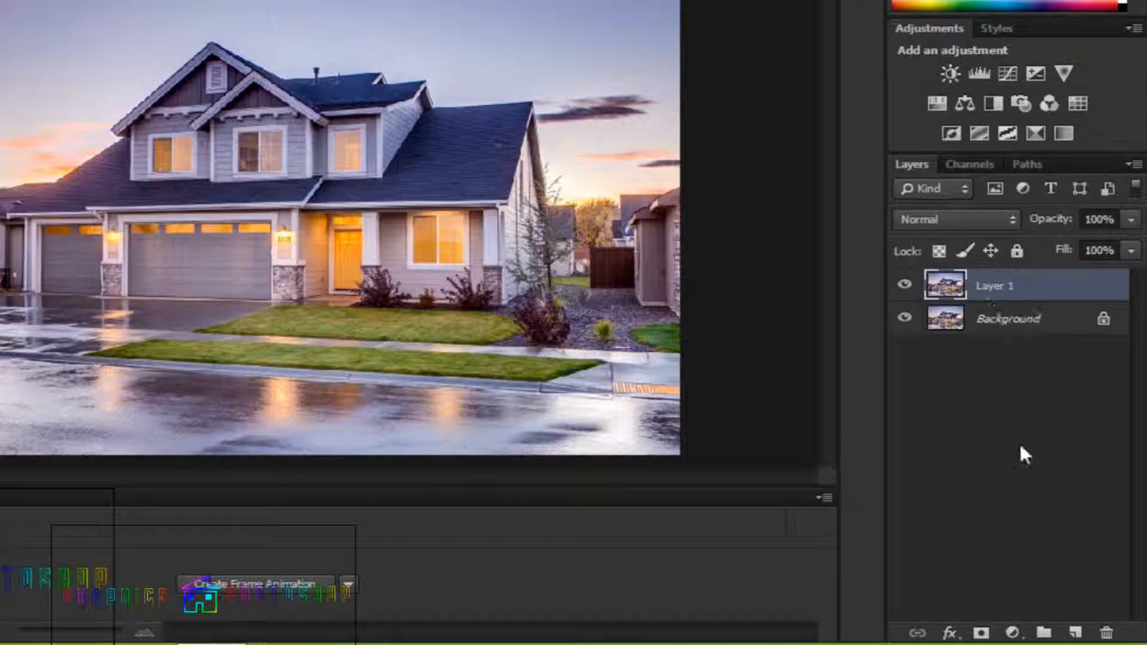
Add a Hue/Saturation adjustment above Layer 1 with the saturation set to -91
click(1012, 633)
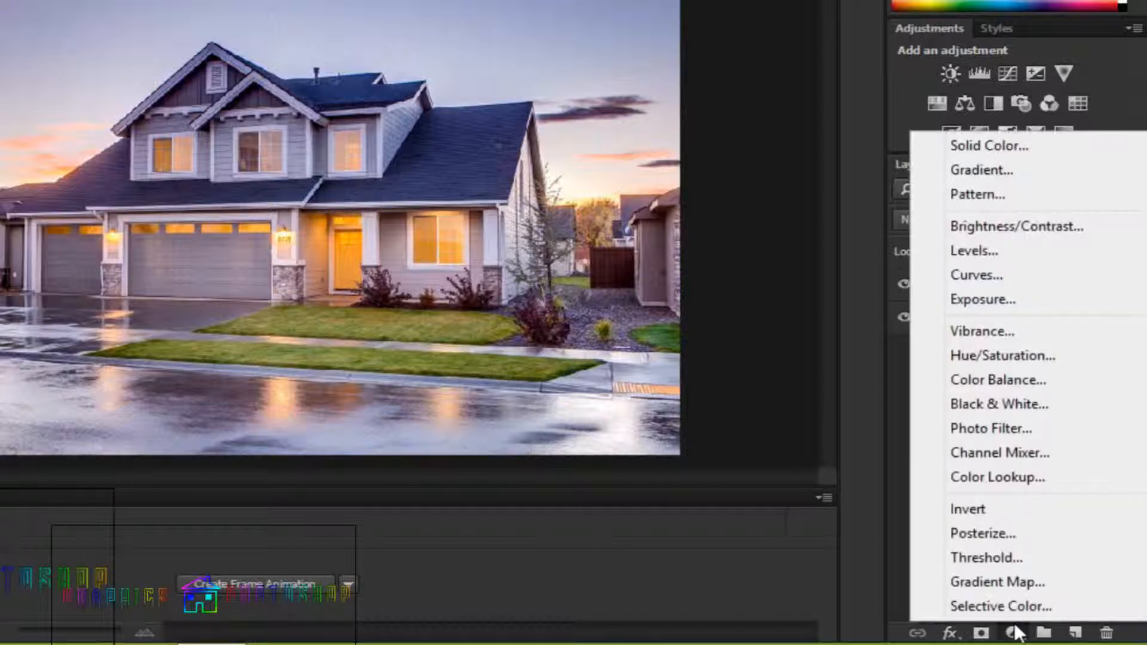
click(1010, 364)
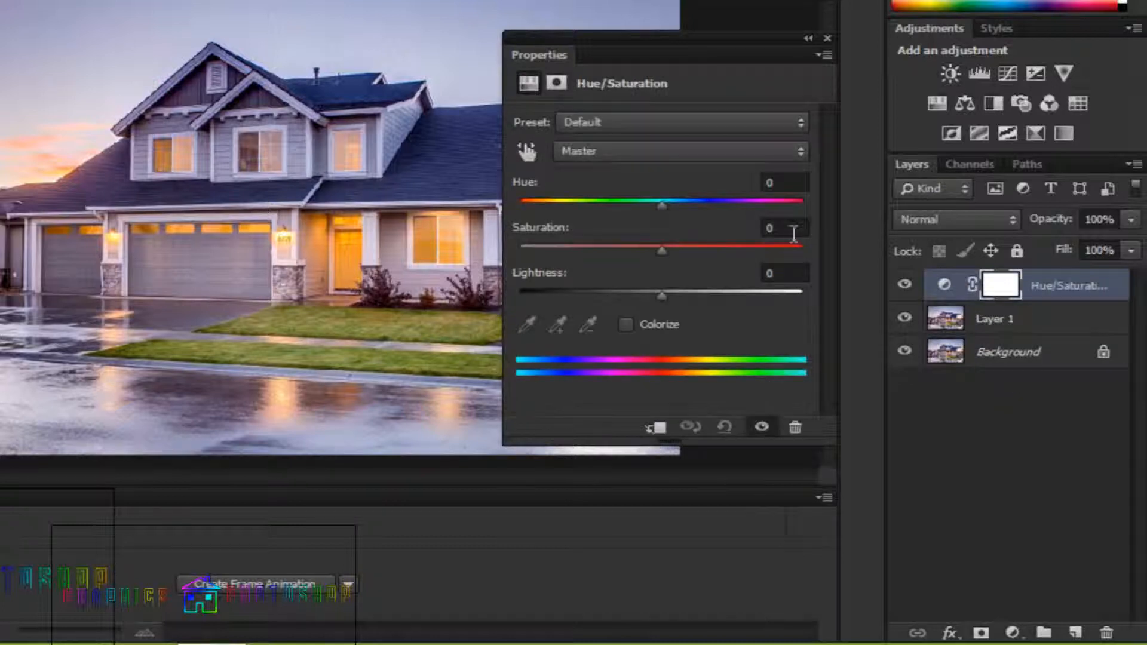
click(792, 231)
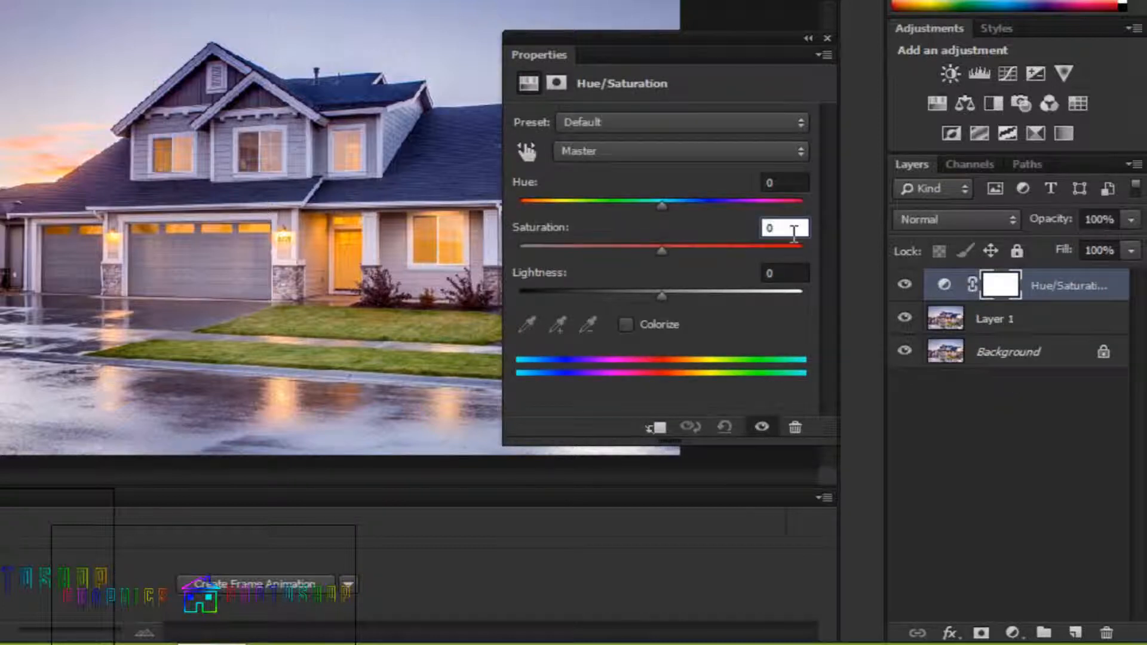
key(BackSpace)
text(-91)
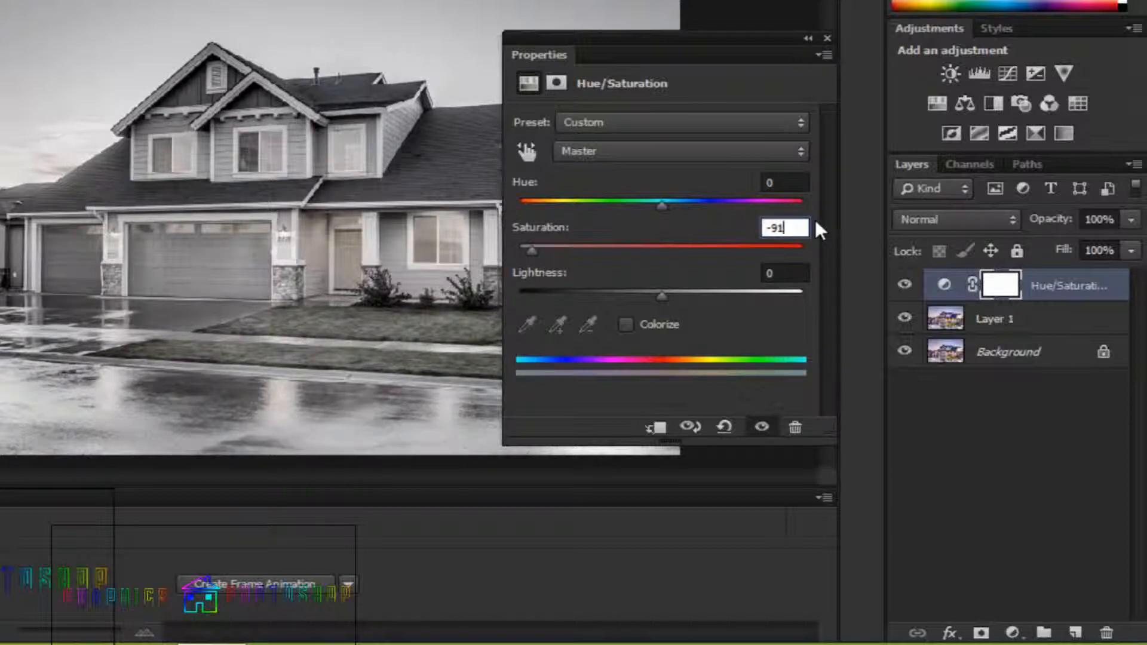
click(827, 37)
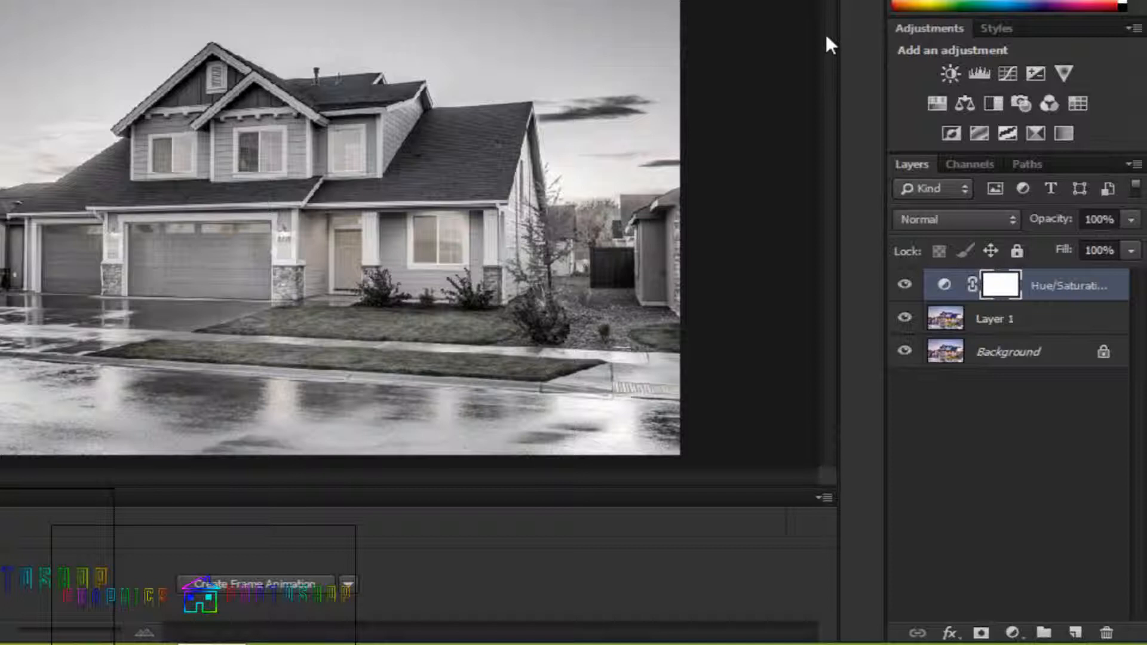
Add a Brightness/Contrast adjustment layer and lower the brightness to about -109
click(1015, 632)
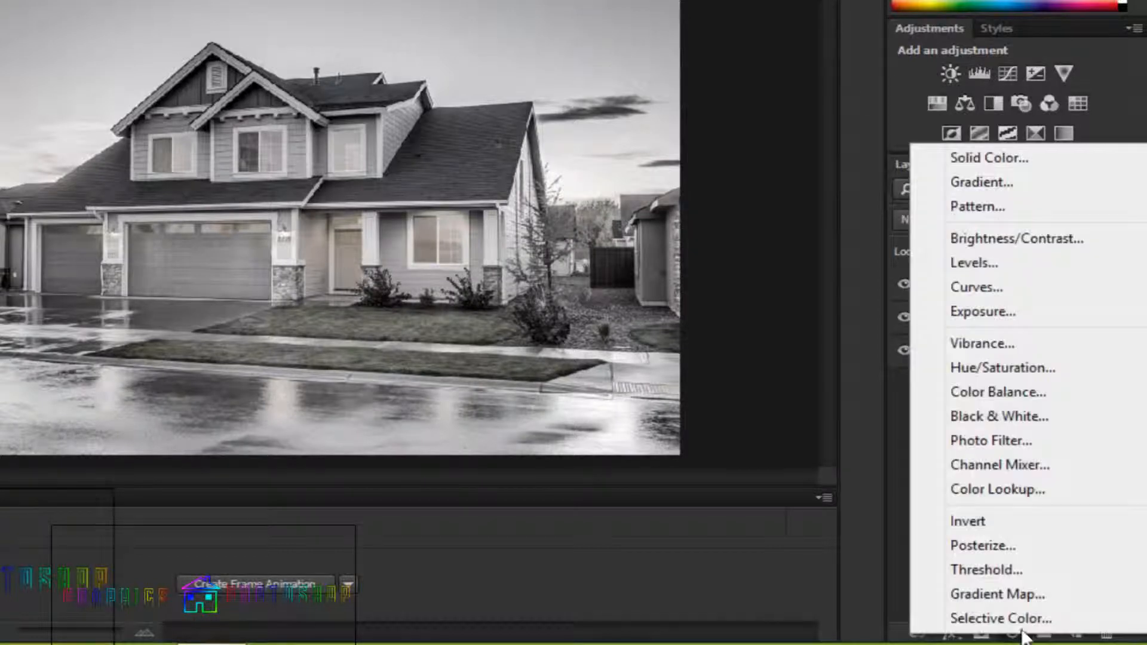
click(1009, 239)
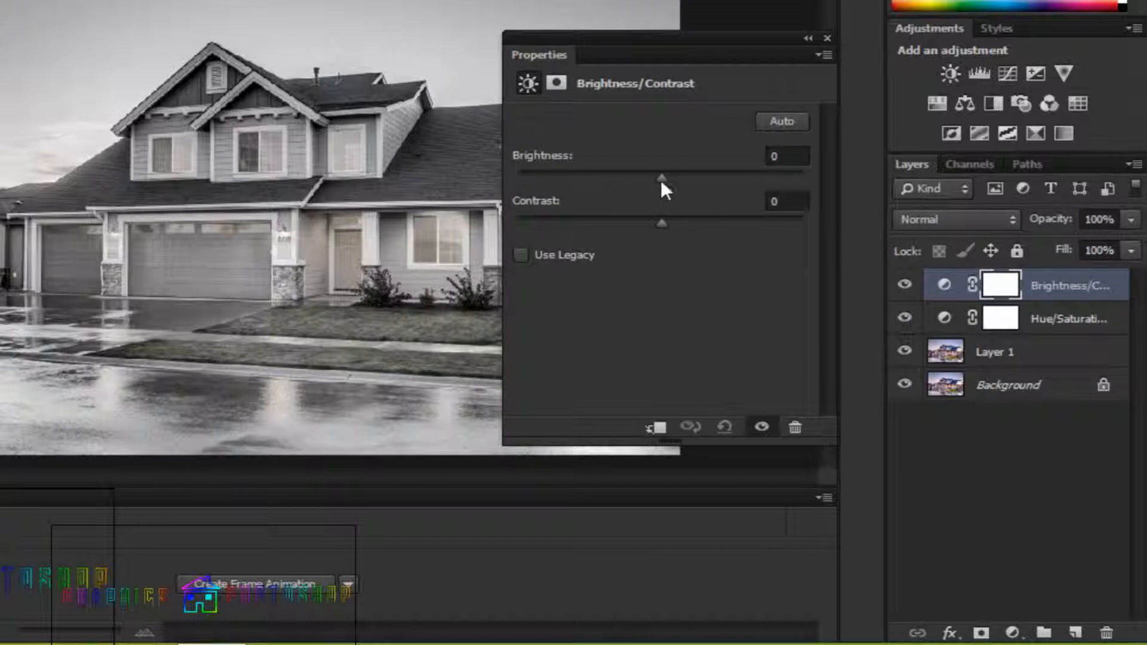
drag(661, 178, 550, 179)
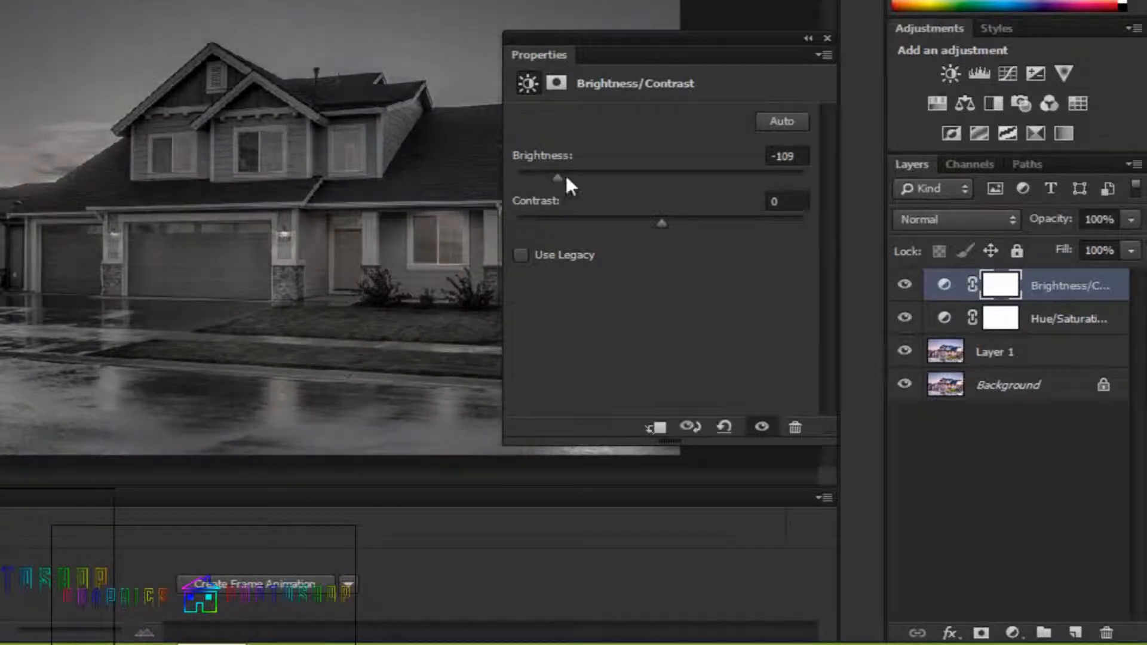
click(828, 38)
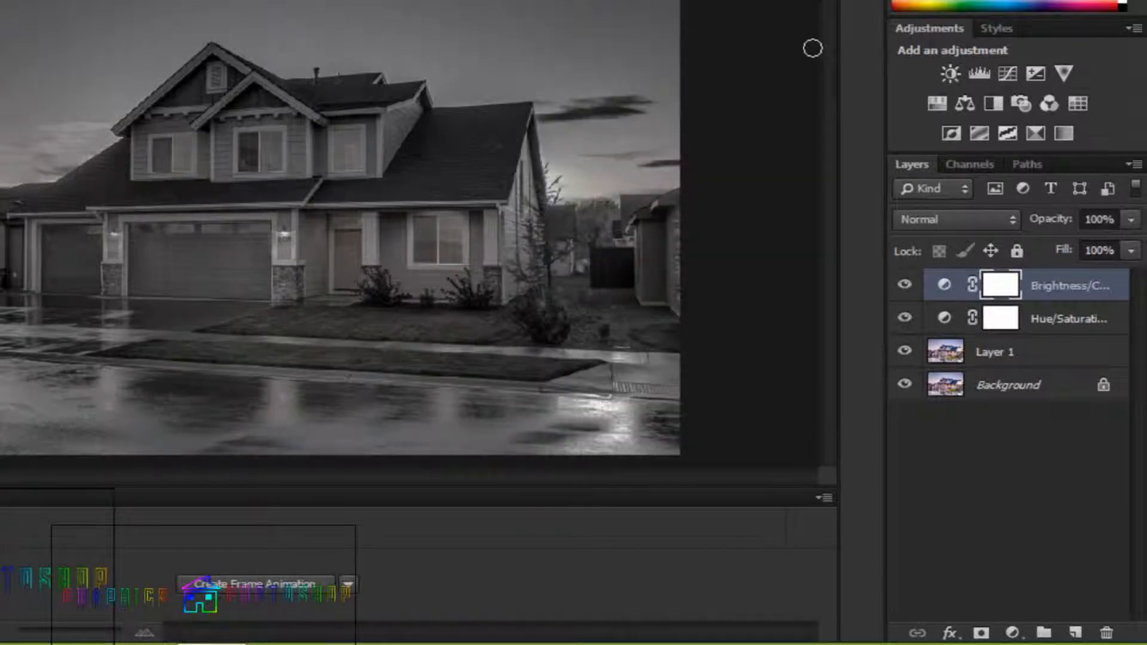
Add a Color Lookup adjustment layer using the Moonlight.3DL 3DLUT file
click(1012, 632)
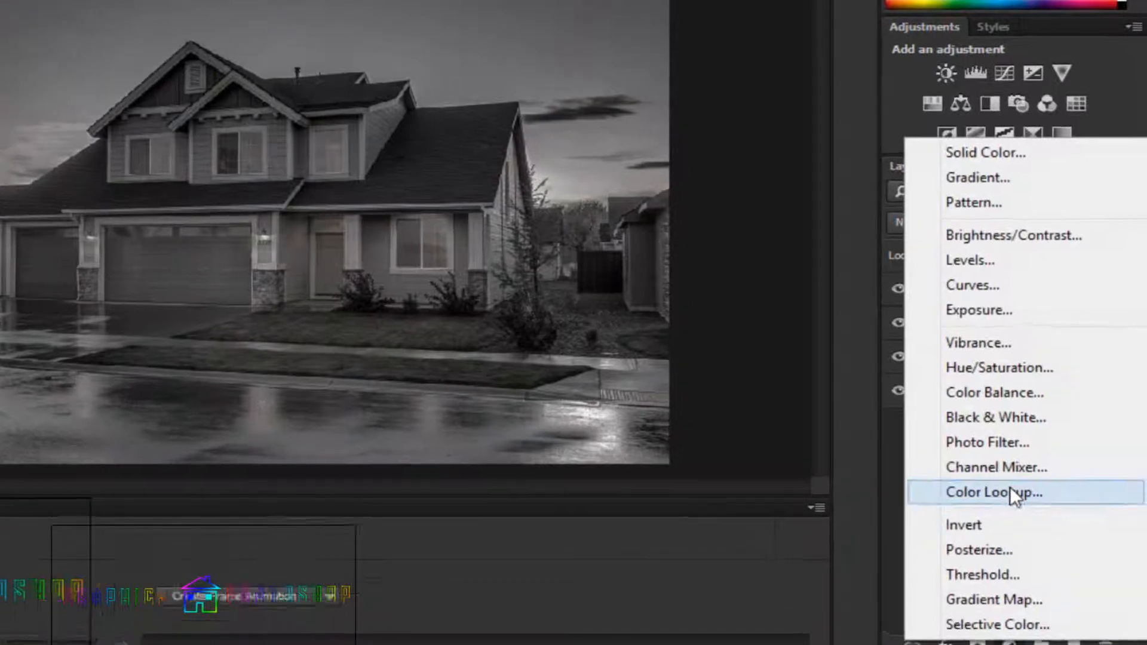
click(1012, 483)
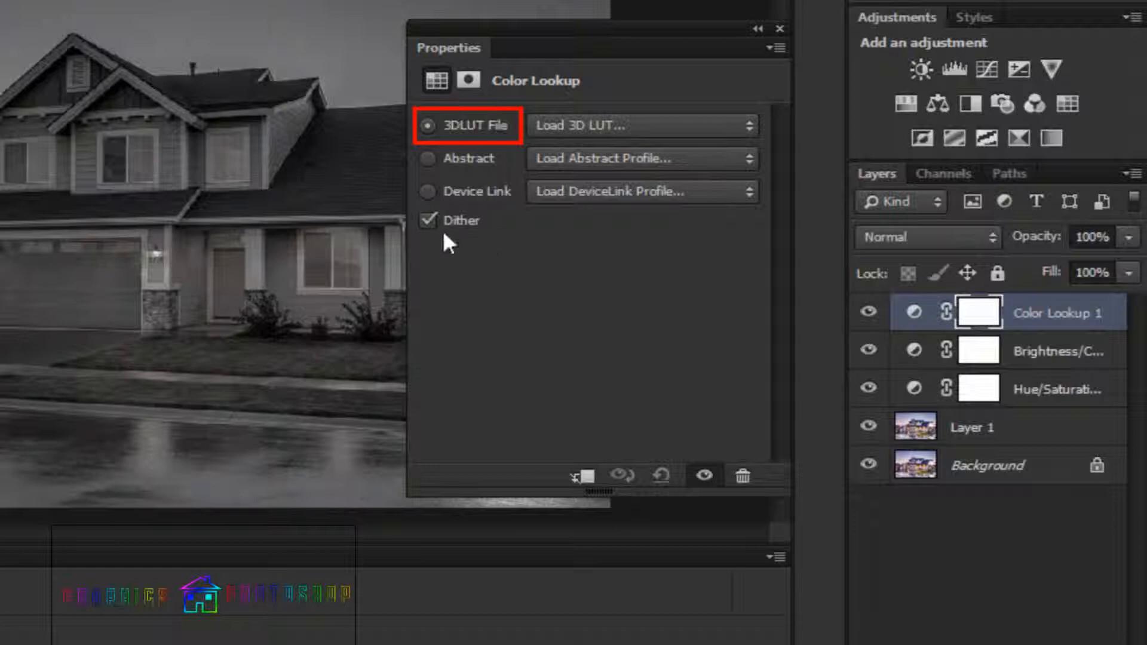
click(625, 123)
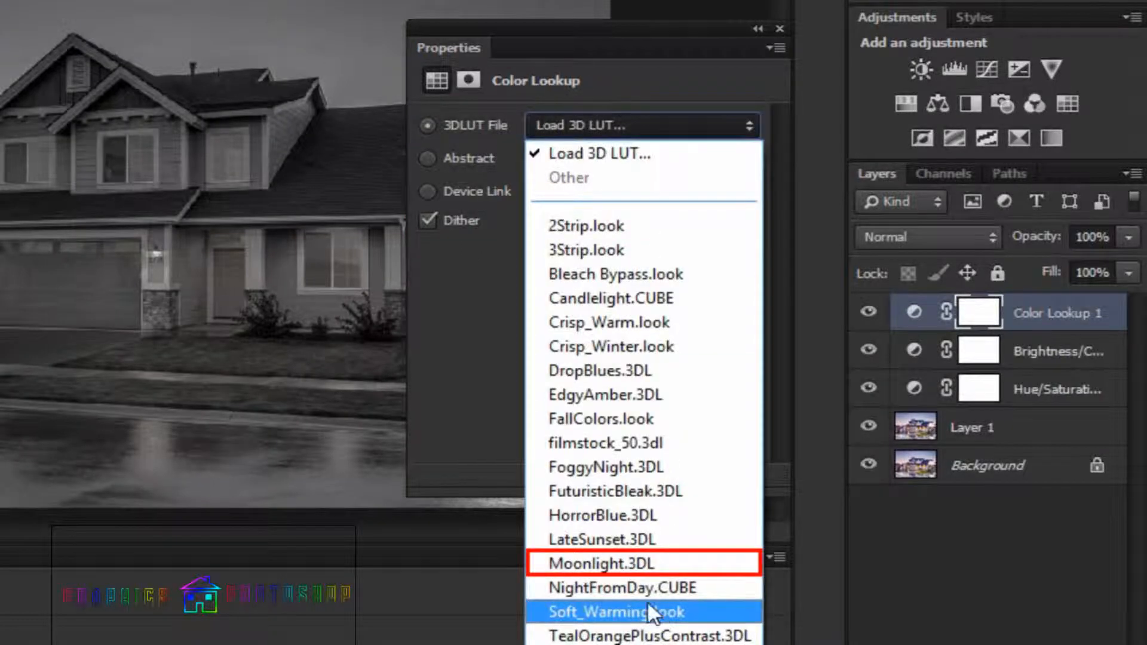
click(634, 561)
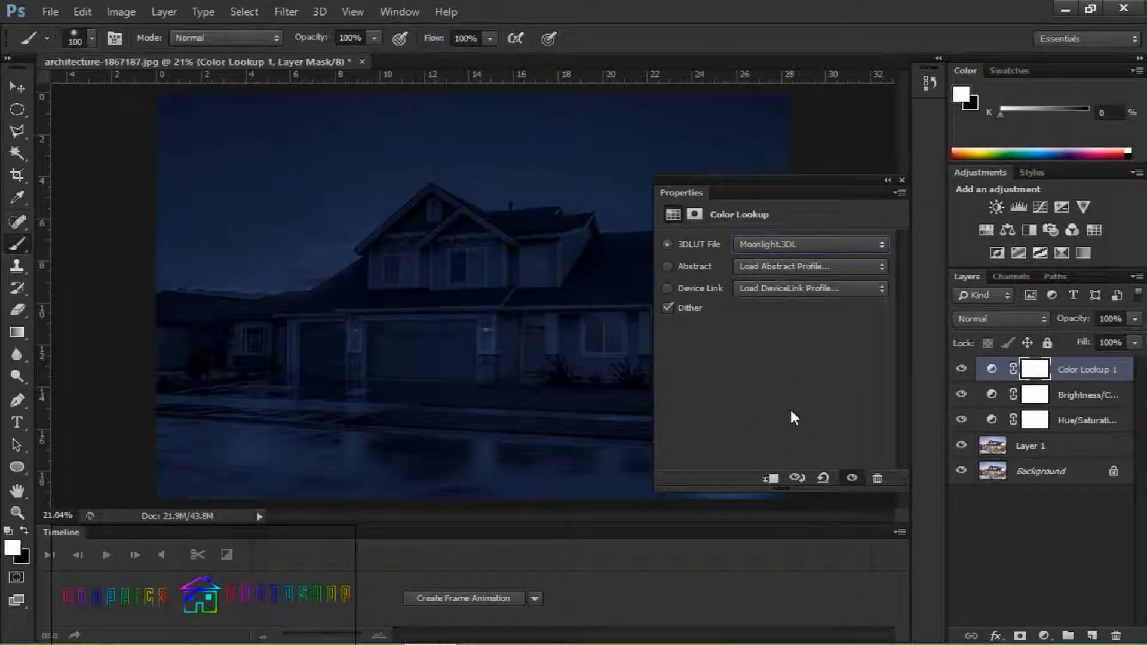
click(902, 180)
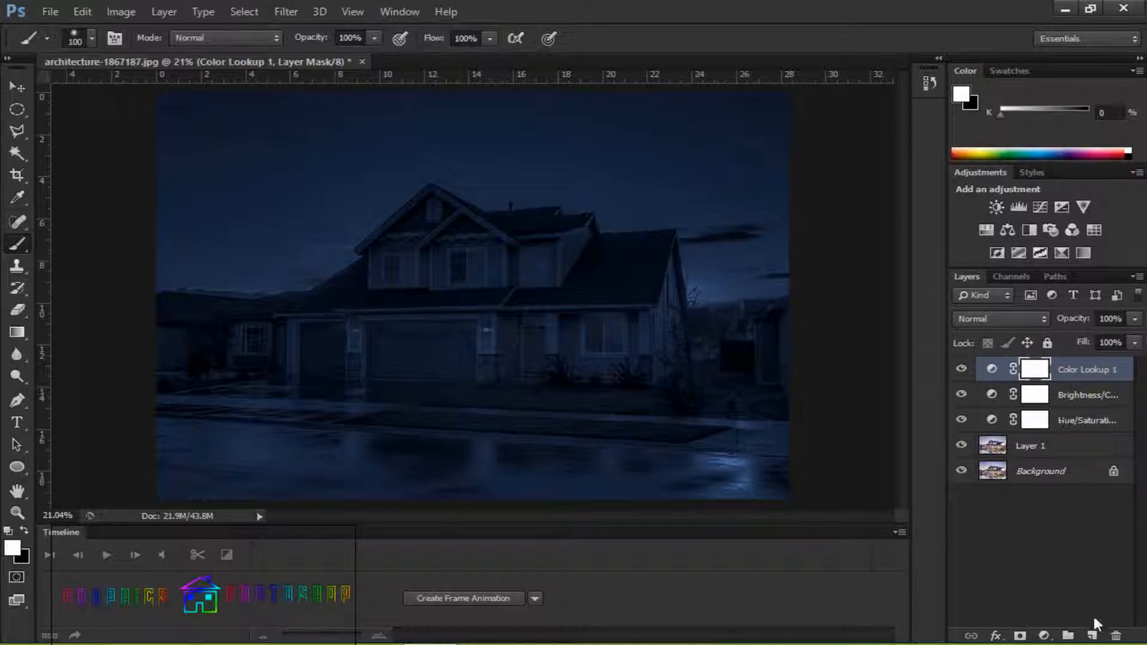
Create a new empty layer above Color Lookup 1 and ready the Brush Tool with white as the foreground colour
click(1092, 635)
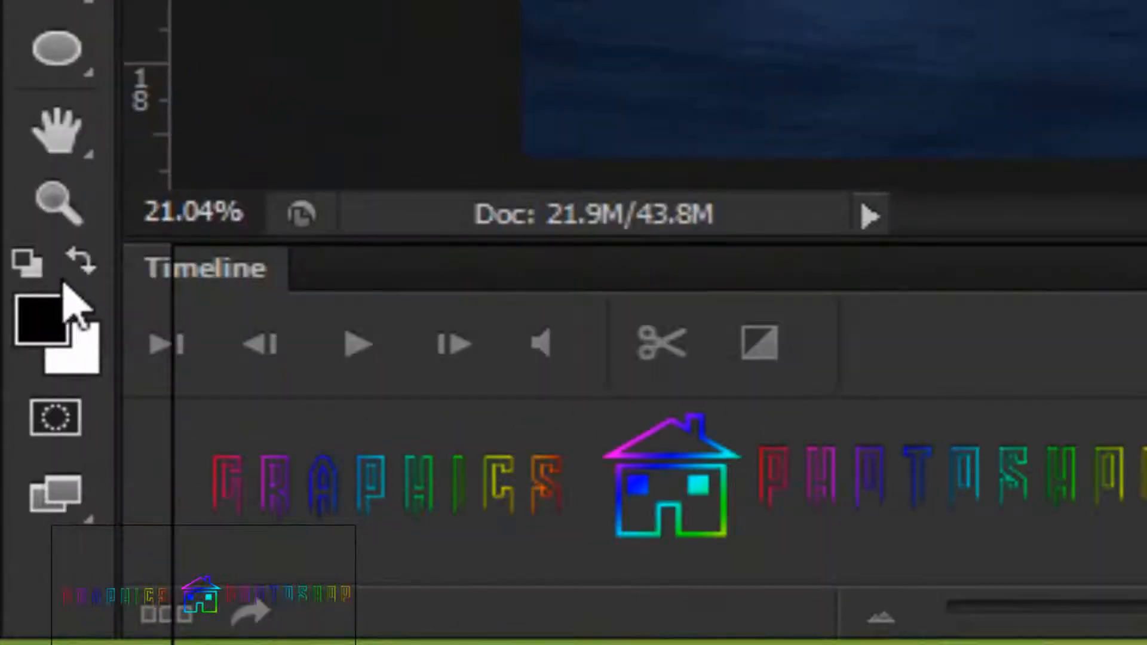
click(81, 261)
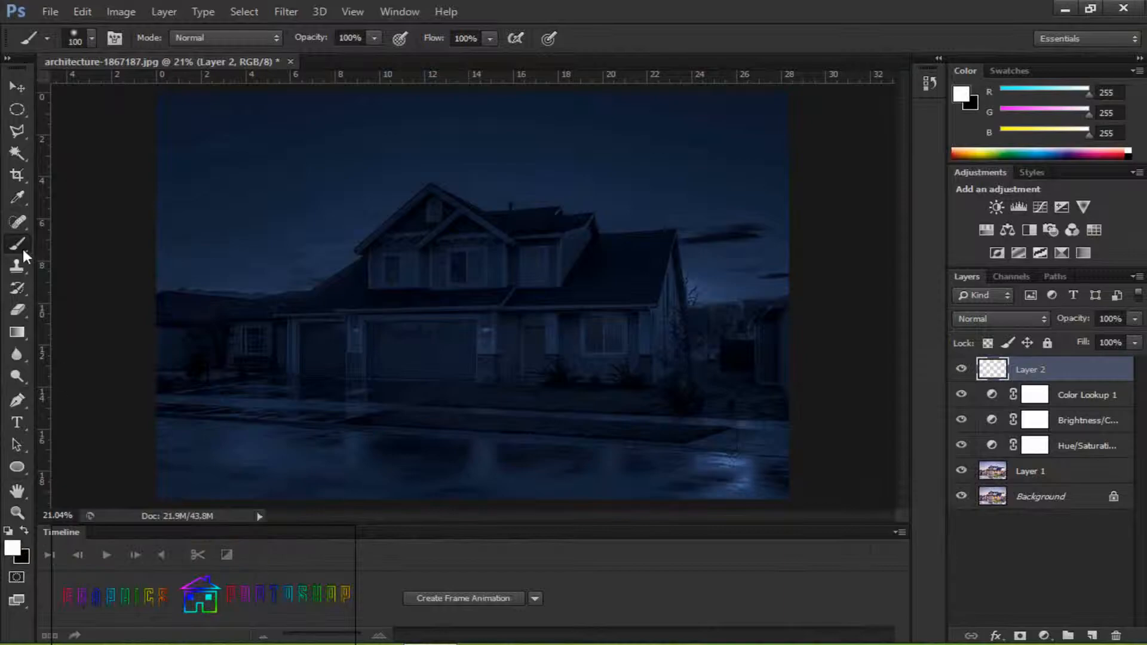
right_click(23, 246)
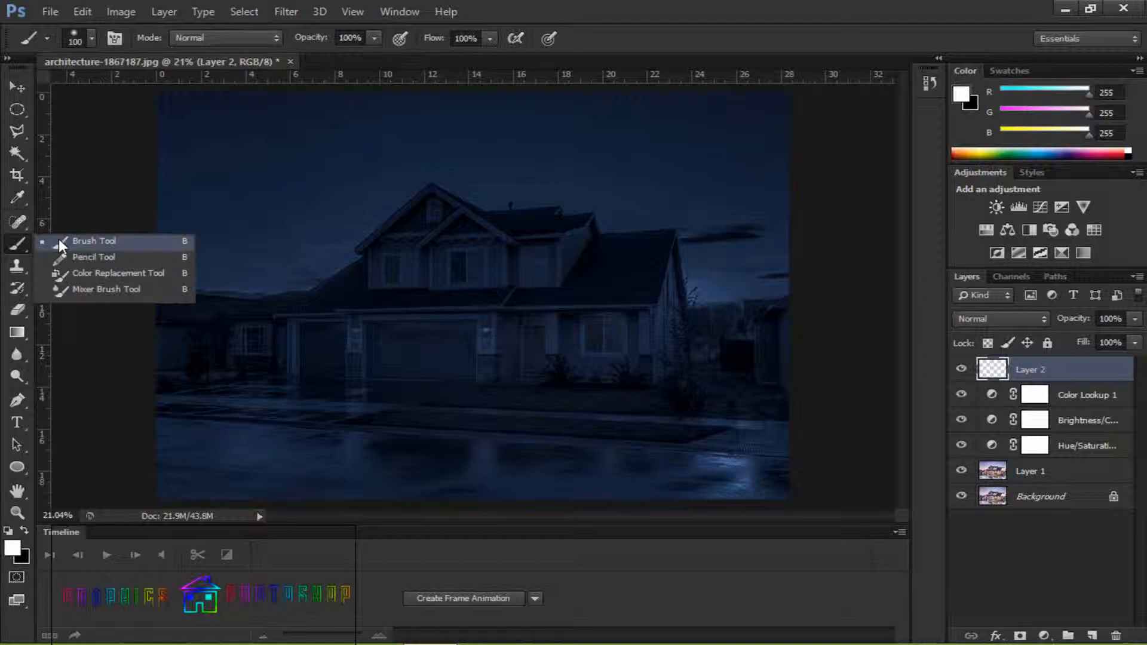
click(59, 239)
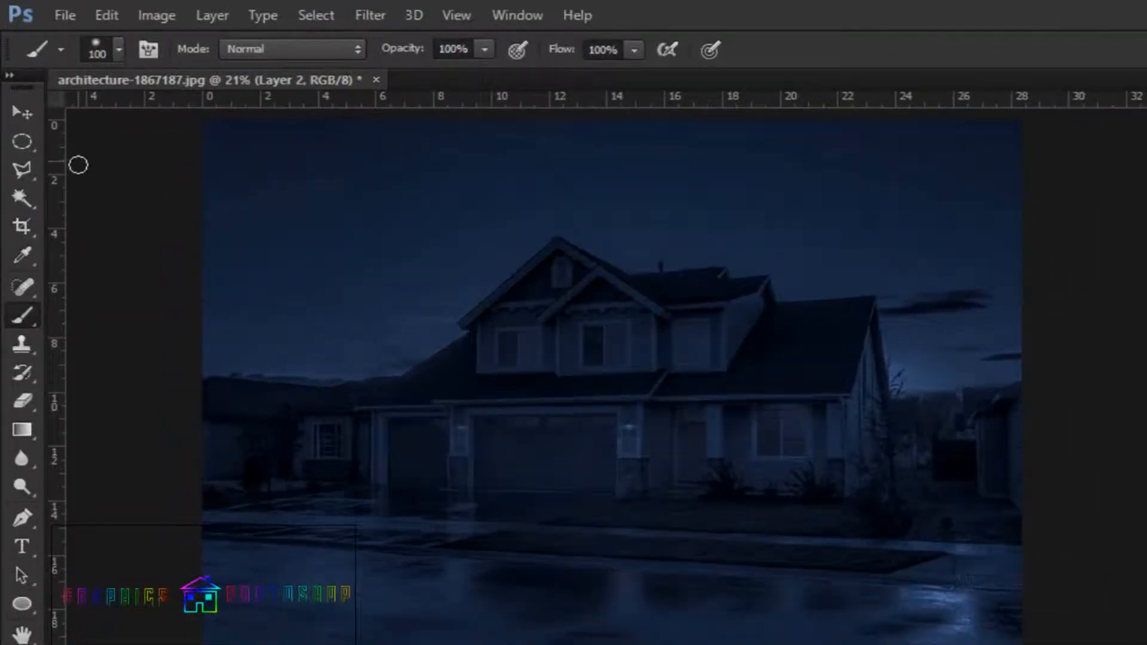
Replace the brush presets with Assorted Brushes and stamp a first star in the upper-left sky with the 50 px starburst brush
click(118, 60)
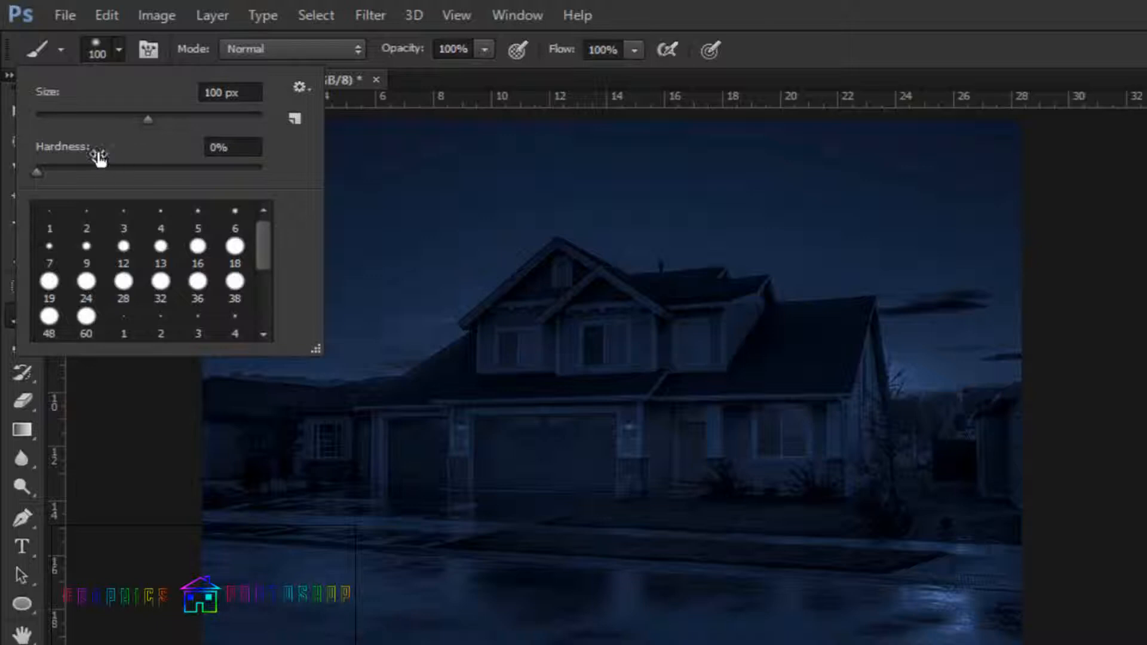
click(299, 87)
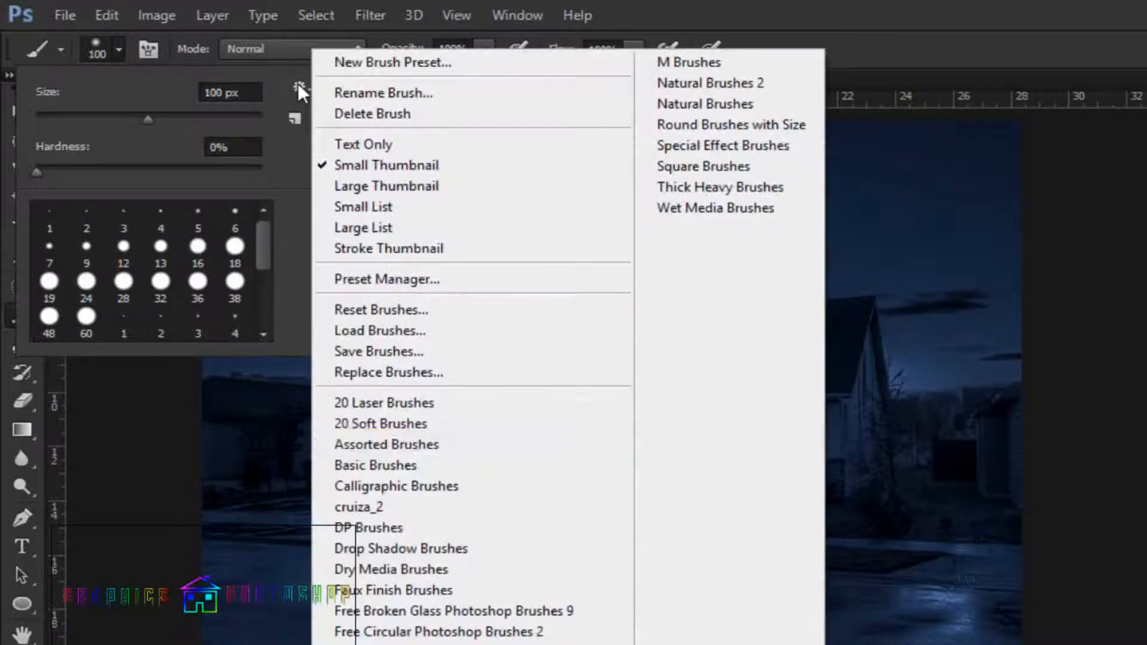
click(364, 447)
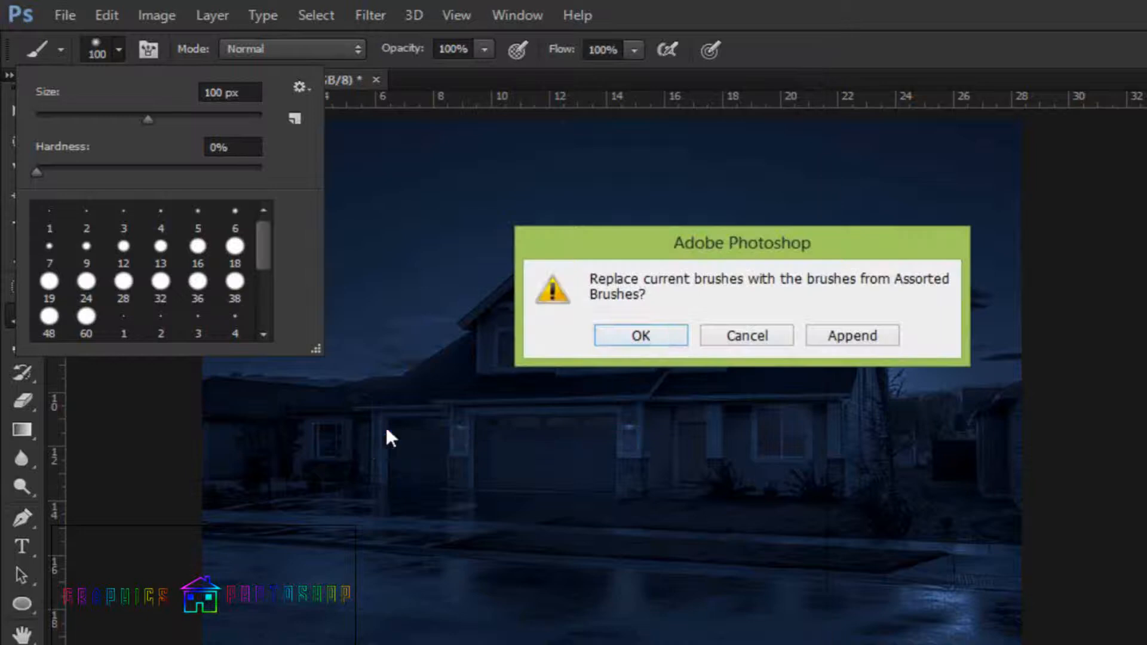
click(653, 335)
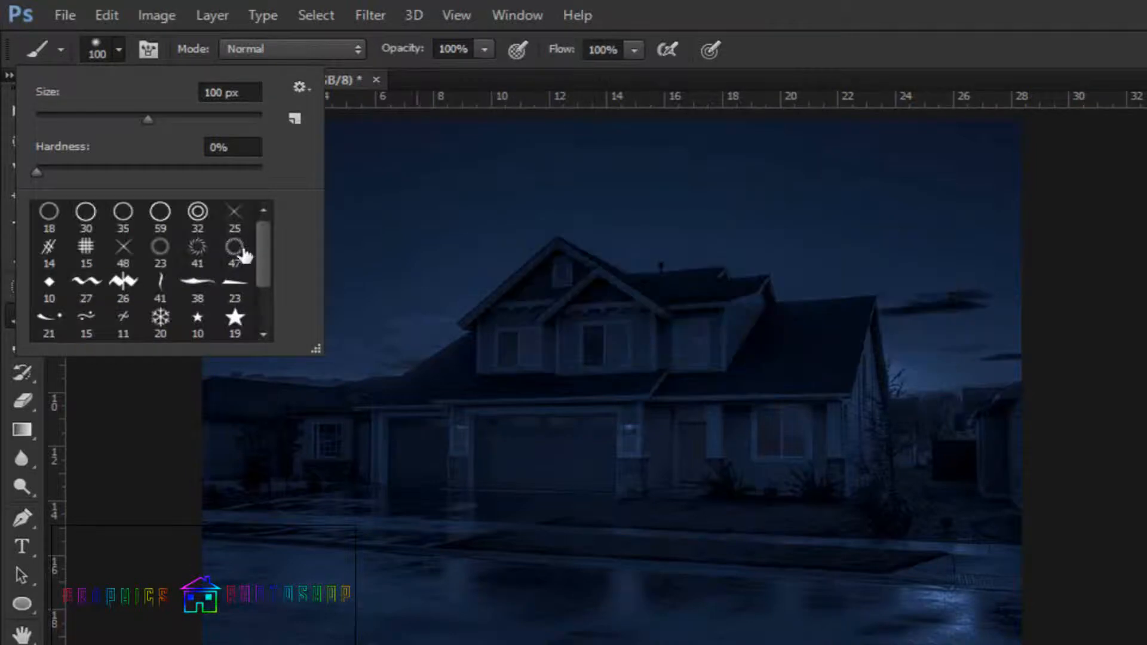
drag(266, 268, 268, 294)
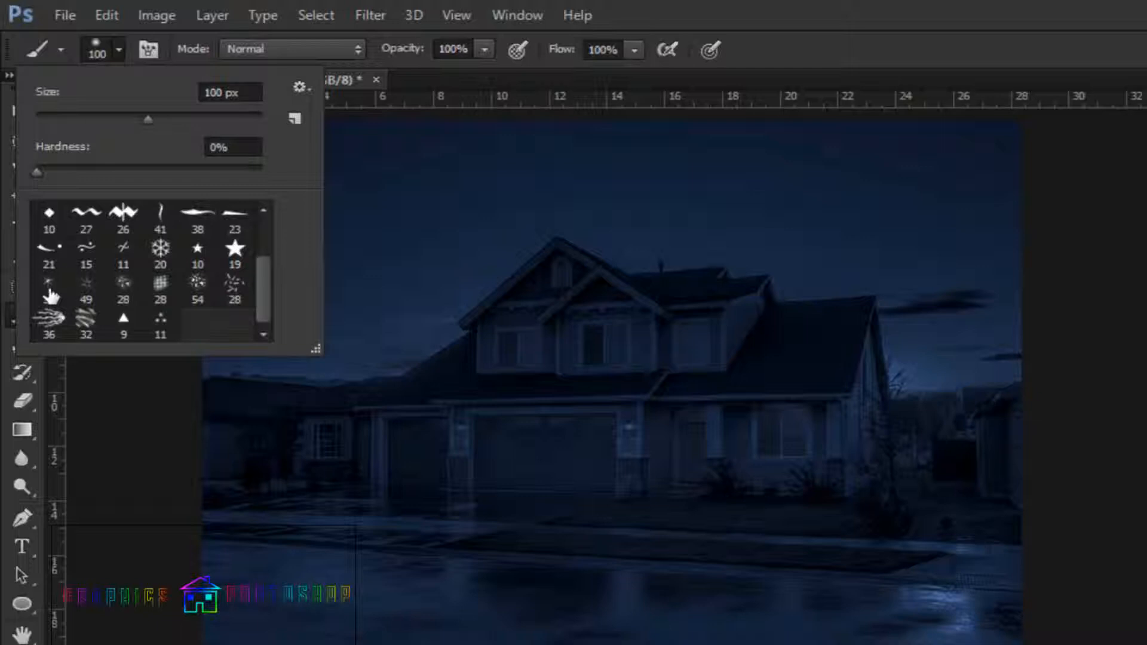
click(48, 293)
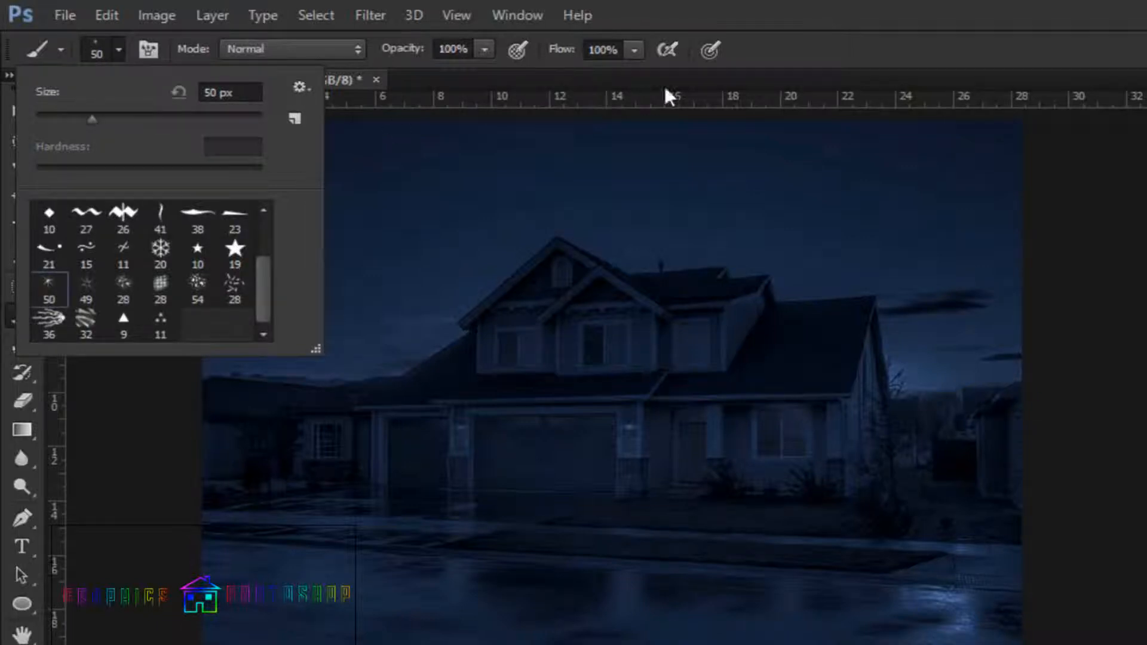
click(806, 69)
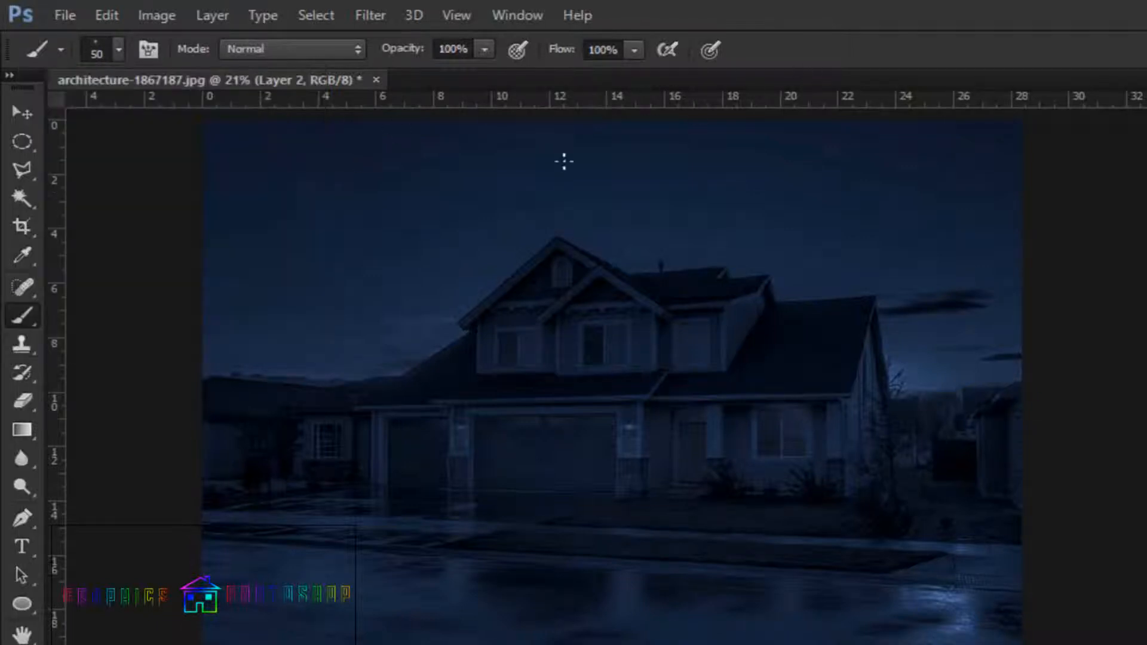
click(224, 156)
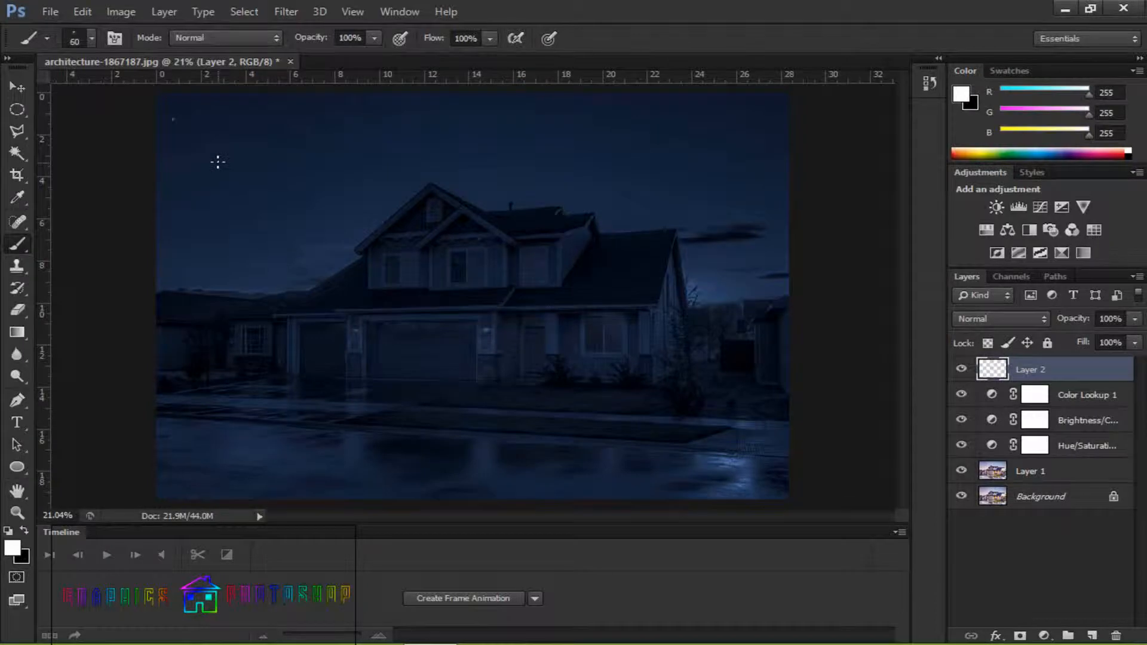
key(bracketright)
key(bracketright)
key(bracketright)
key(bracketright)
key(bracketright)
key(bracketright)
key(bracketright)
key(bracketright)
key(bracketright)
key(bracketright)
key(bracketright)
key(bracketright)
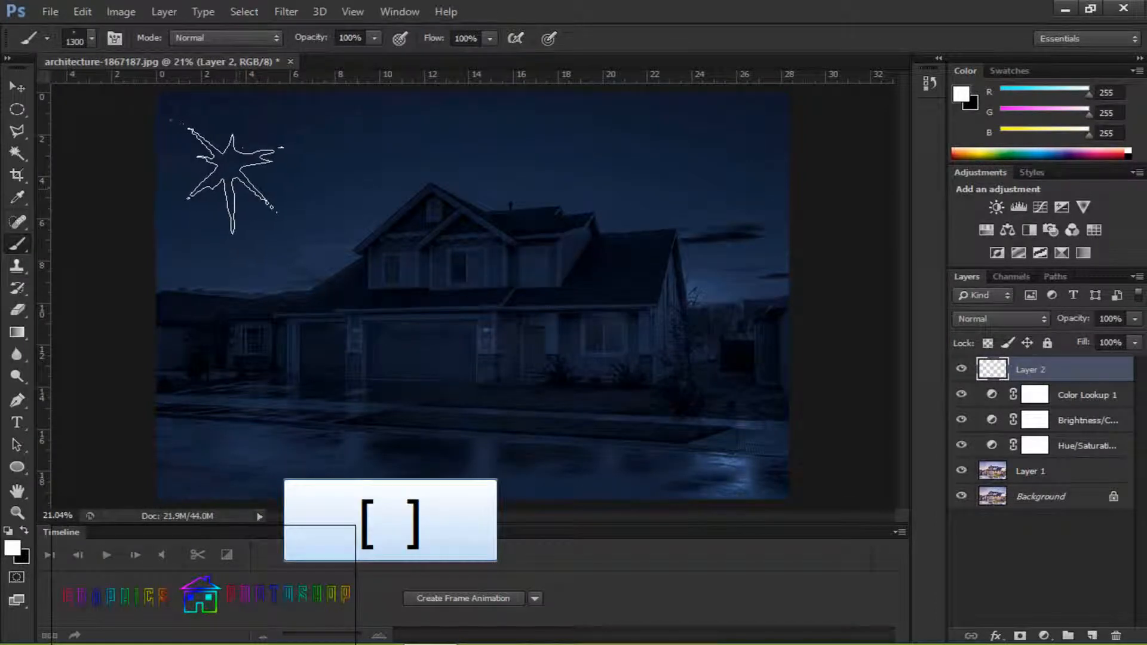
key(bracketleft)
key(bracketleft)
key(bracketleft)
key(bracketleft)
key(bracketleft)
key(bracketleft)
key(bracketleft)
key(bracketleft)
key(bracketleft)
key(bracketleft)
key(bracketleft)
key(bracketleft)
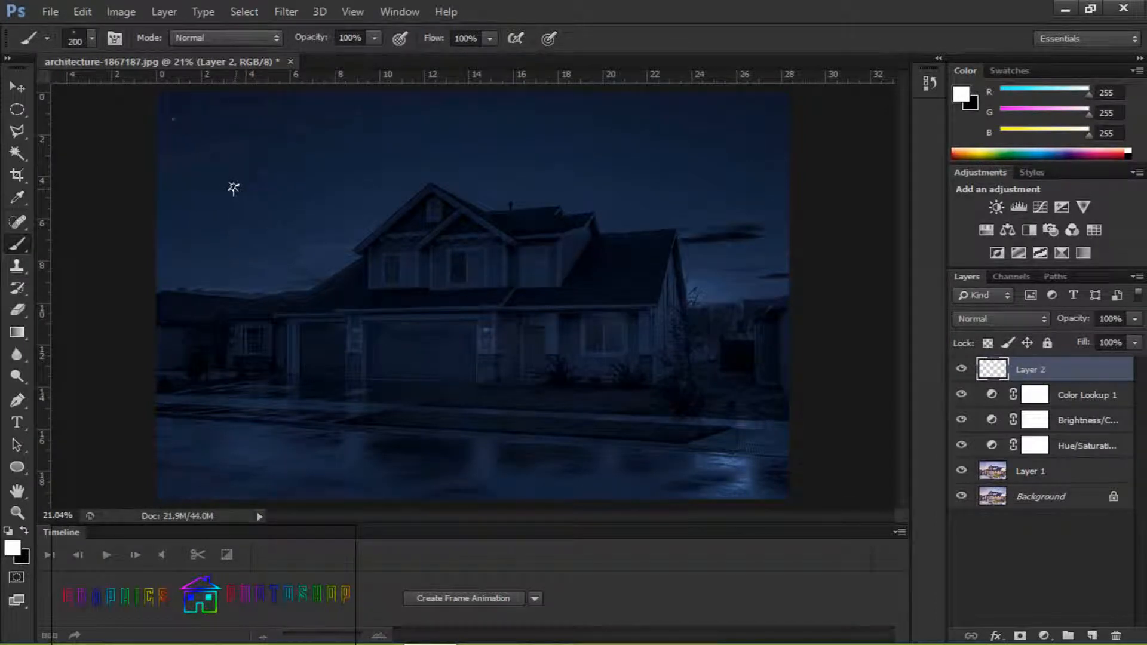
key(bracketright)
key(bracketright)
key(bracketright)
key(bracketright)
key(bracketright)
key(bracketright)
key(bracketright)
key(bracketright)
key(bracketright)
key(bracketright)
key(bracketright)
key(bracketleft)
key(bracketleft)
key(bracketleft)
key(bracketleft)
key(bracketleft)
key(bracketleft)
key(bracketleft)
key(bracketleft)
key(bracketleft)
key(bracketleft)
key(bracketleft)
key(bracketleft)
click(191, 107)
key(ctrl+z)
key(ctrl+alt+z)
Stamp small white stars across the whole sky on Layer 2, gradually reducing the brush size to vary them
key(bracketleft)
key(bracketleft)
key(bracketleft)
click(699, 145)
click(694, 178)
key(bracketleft)
key(bracketleft)
click(618, 175)
click(554, 146)
click(529, 158)
click(519, 171)
click(261, 194)
click(247, 224)
click(203, 155)
click(169, 175)
click(418, 119)
click(400, 116)
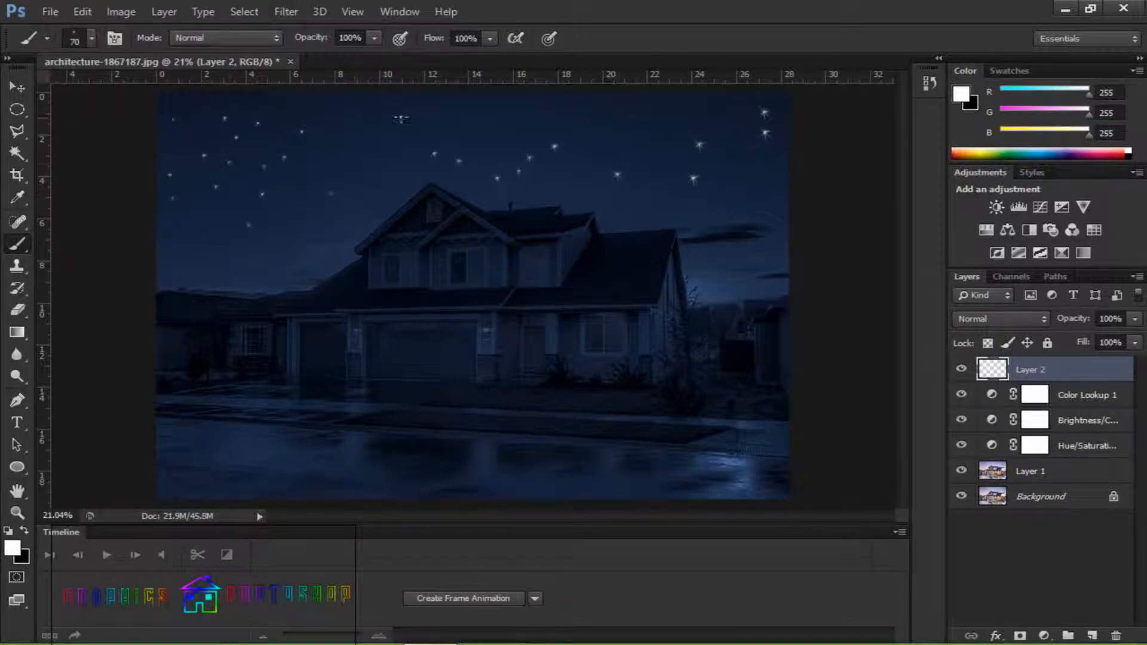
click(354, 137)
click(328, 239)
click(224, 261)
click(280, 195)
click(311, 131)
key(bracketleft)
click(358, 97)
click(417, 94)
click(466, 99)
click(513, 111)
click(711, 102)
click(627, 138)
click(592, 156)
click(597, 176)
click(699, 264)
click(719, 260)
click(781, 204)
click(767, 187)
click(736, 200)
click(760, 210)
click(736, 244)
click(734, 282)
click(778, 257)
click(726, 218)
key(bracketleft)
click(629, 219)
click(659, 169)
click(657, 137)
click(626, 96)
click(643, 107)
click(740, 135)
click(750, 151)
click(723, 167)
click(723, 157)
click(599, 135)
click(583, 126)
click(454, 187)
click(387, 150)
key(bracketleft)
click(192, 110)
Enlarge the brush and stamp a bigger star in the upper-left sky, plus a smaller one near the sky's upper edge
key(bracketright)
key(bracketright)
key(bracketright)
key(bracketright)
key(bracketright)
key(bracketright)
key(bracketright)
key(bracketright)
key(bracketright)
key(bracketright)
click(196, 125)
key(bracketright)
key(bracketright)
key(bracketleft)
key(bracketleft)
key(bracketleft)
click(279, 105)
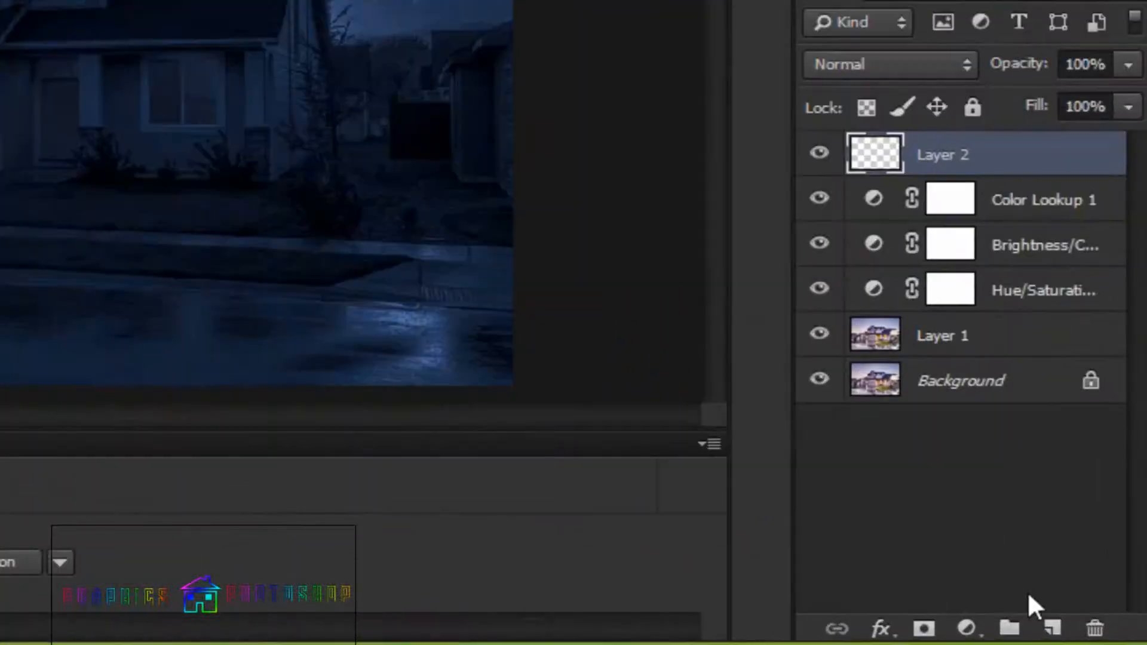
Add a new empty layer above Layer 2 and lower the opacity of the star layer
click(1051, 627)
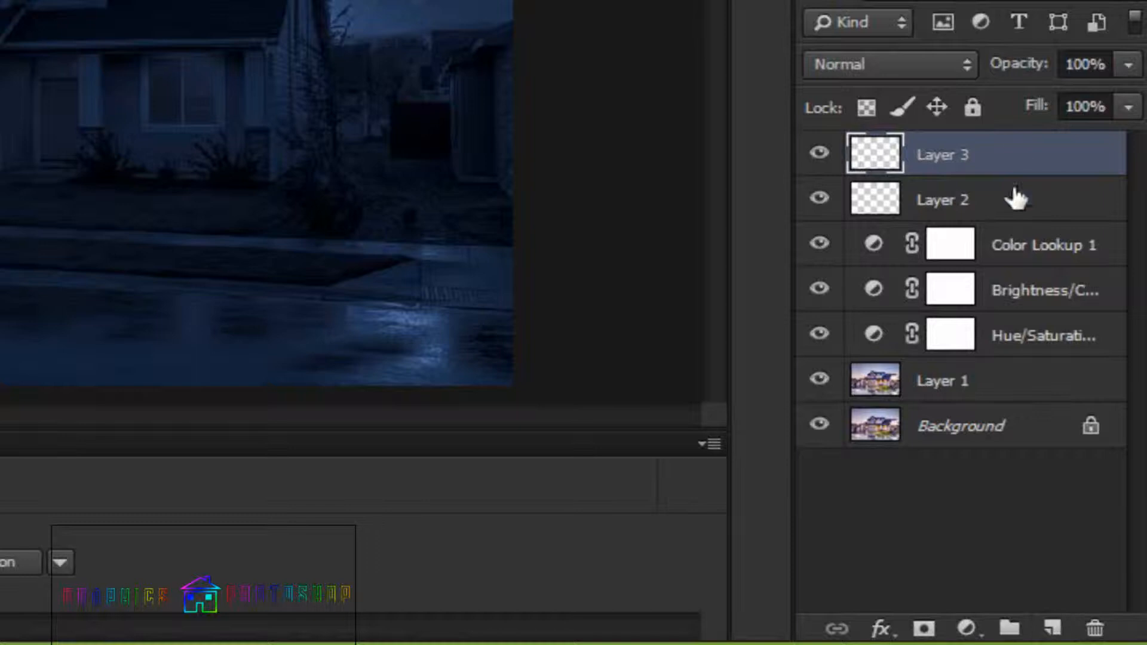
click(1016, 200)
click(1126, 66)
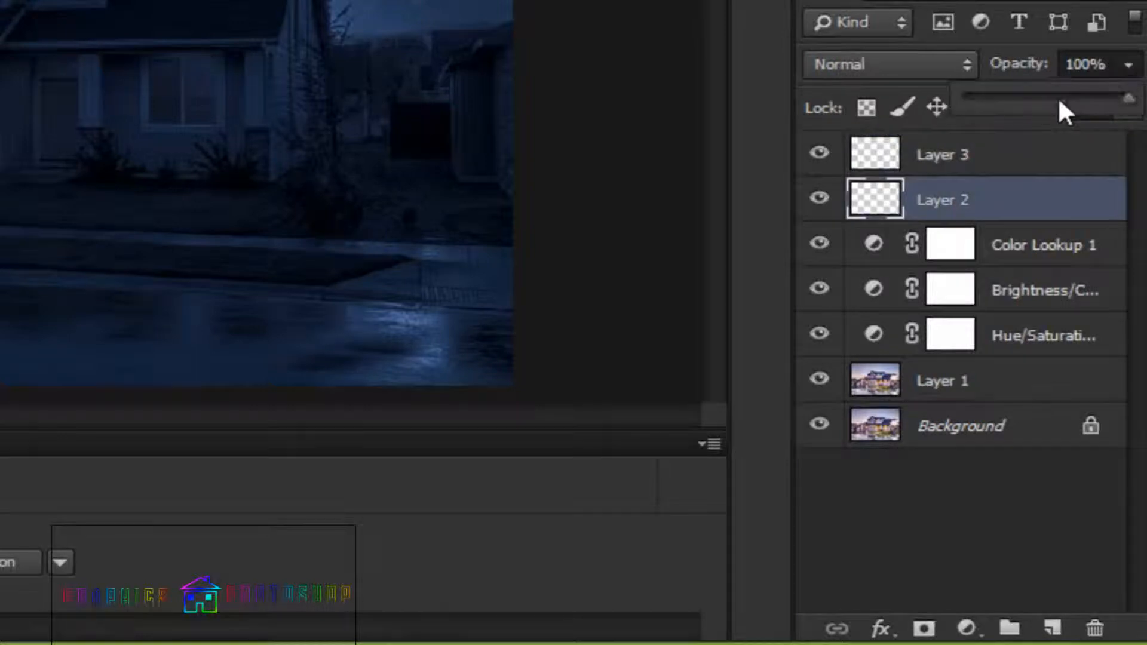
click(1057, 103)
click(1043, 101)
click(793, 145)
click(793, 146)
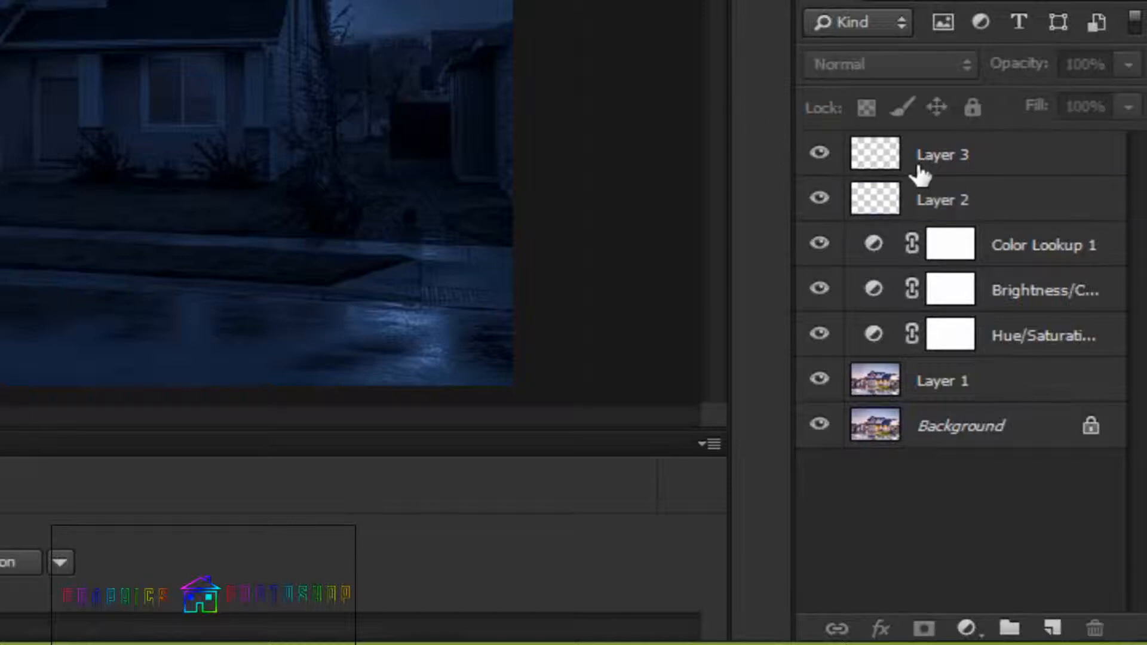
Make Layer 3 active, replace the brush presets with Basic Brushes and pick the 19 px hard round brush
click(968, 164)
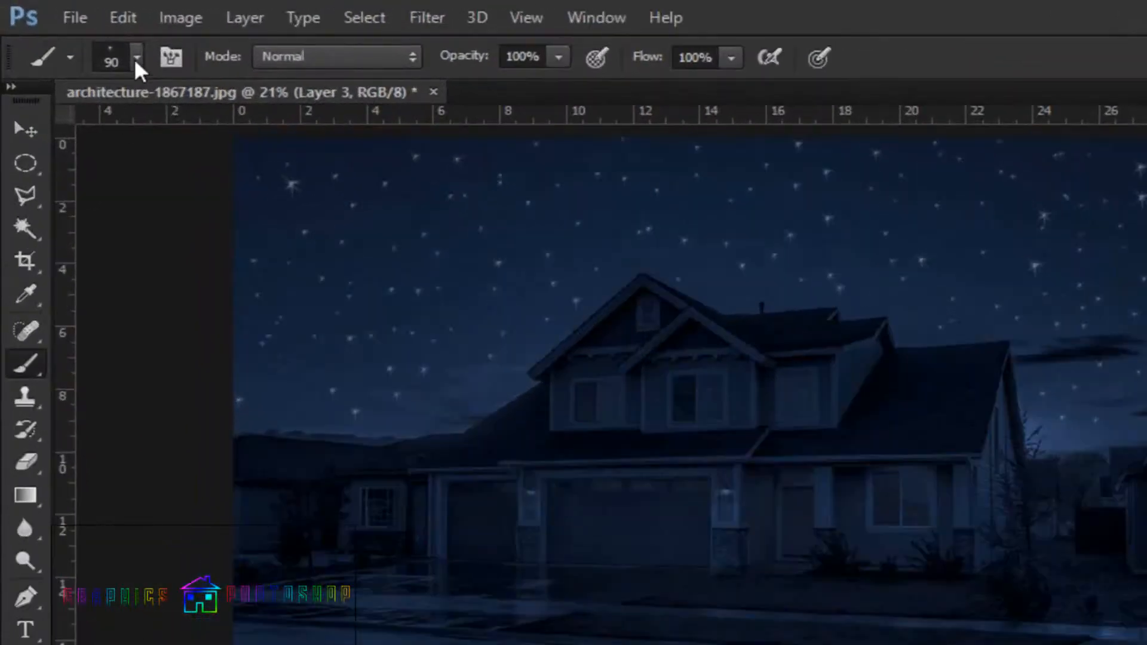
click(137, 58)
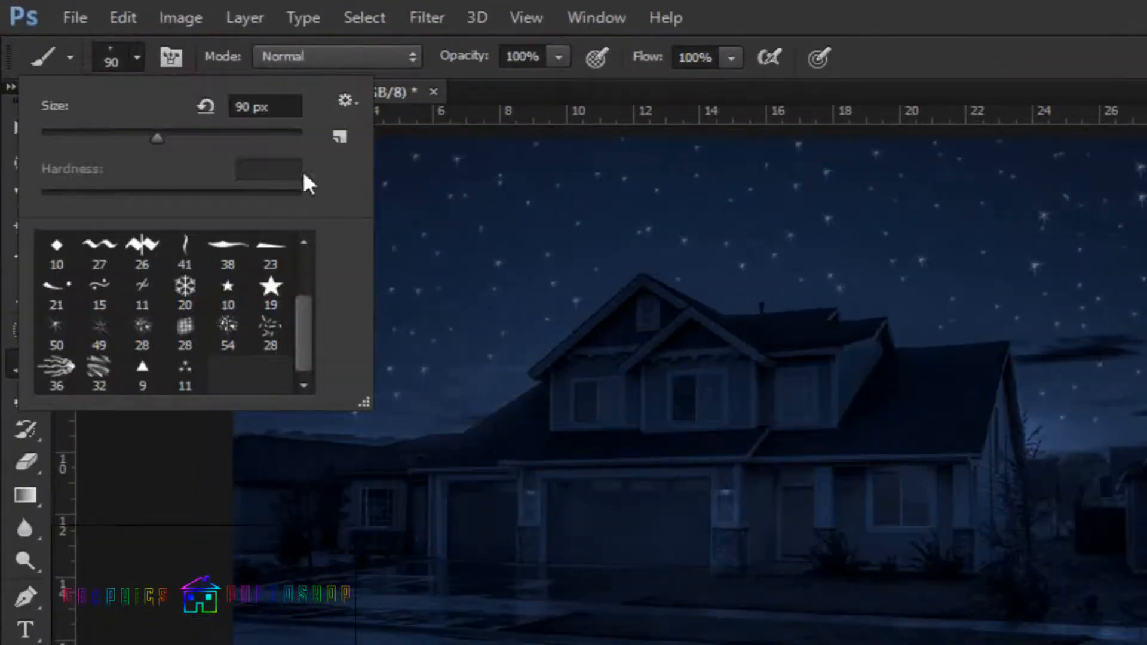
click(345, 99)
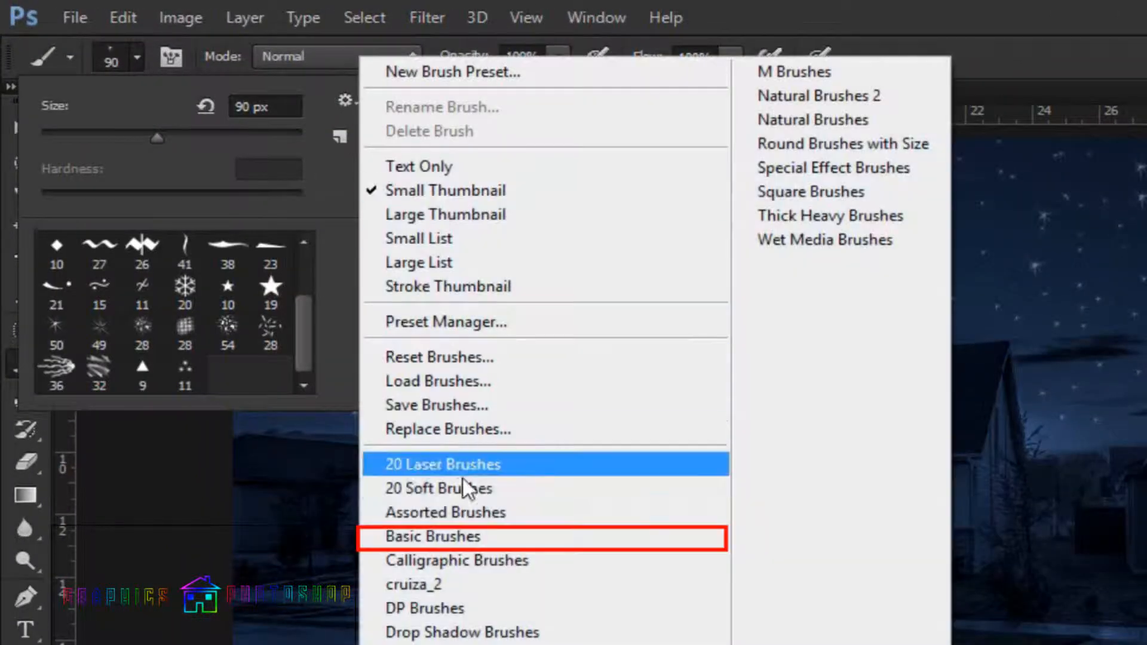
click(455, 540)
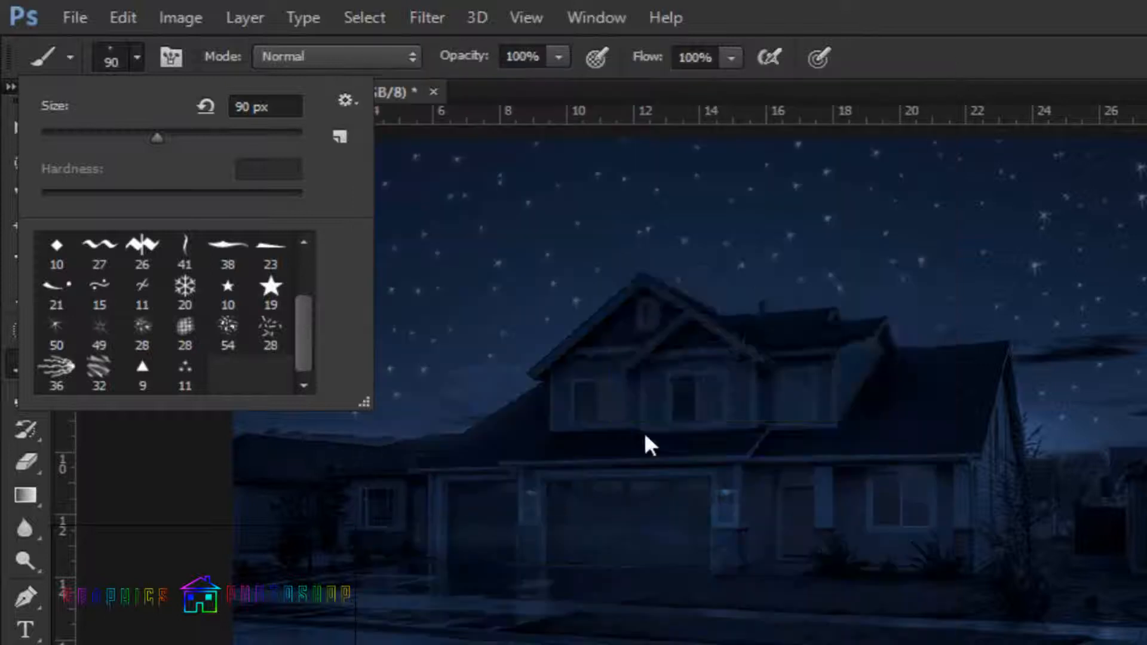
click(730, 386)
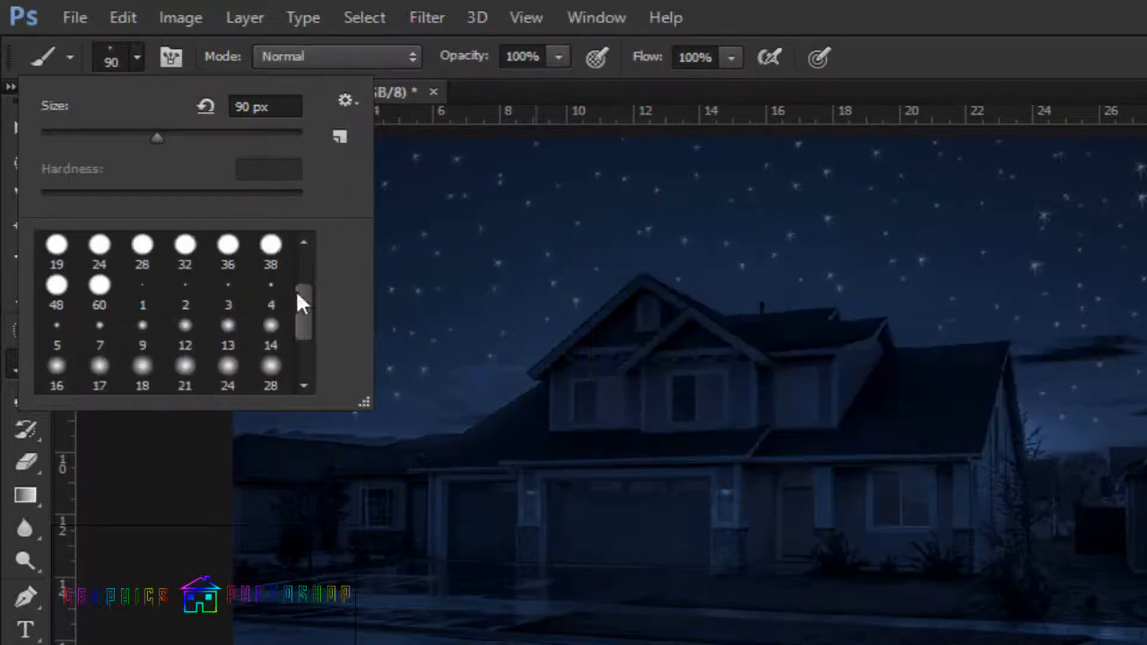
double_click(51, 249)
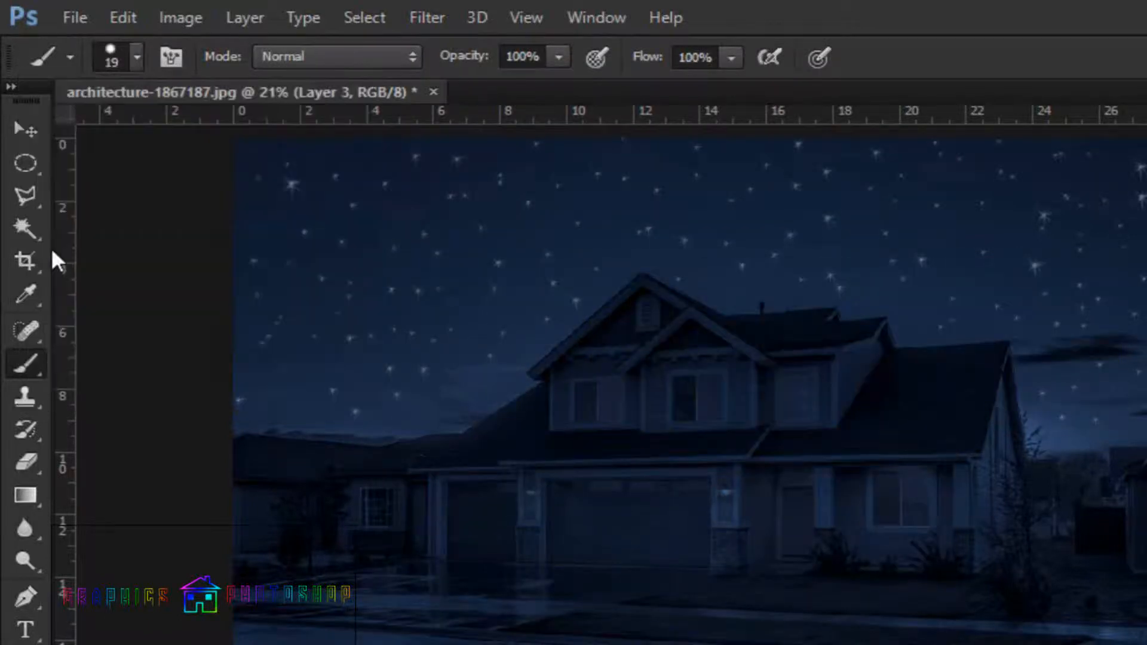
click(138, 57)
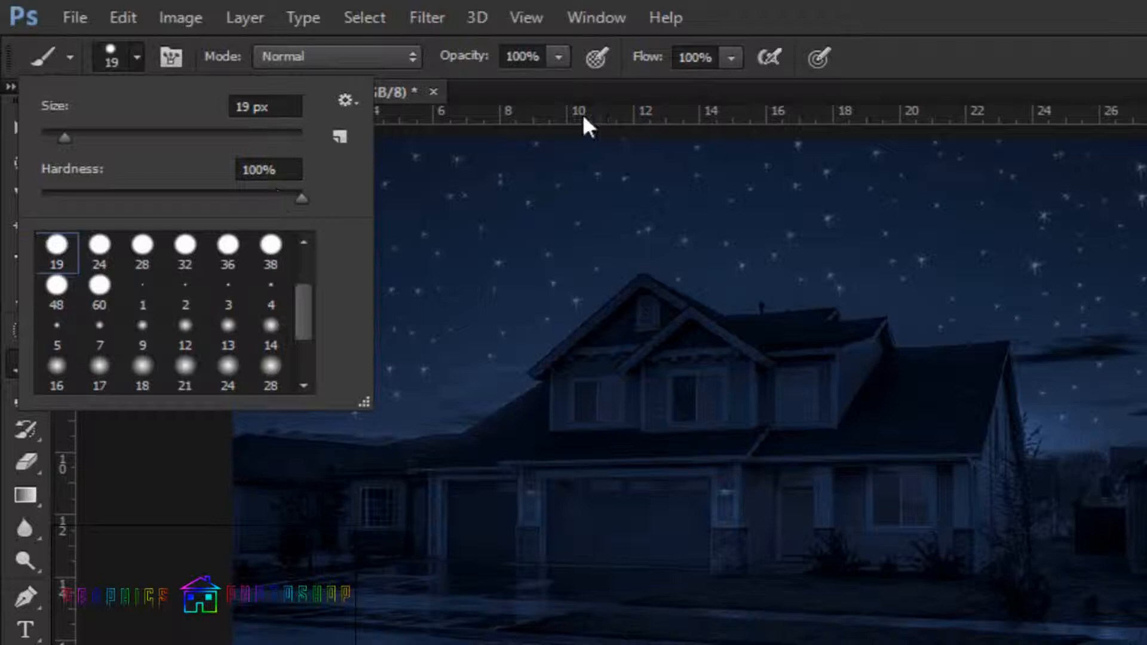
click(898, 76)
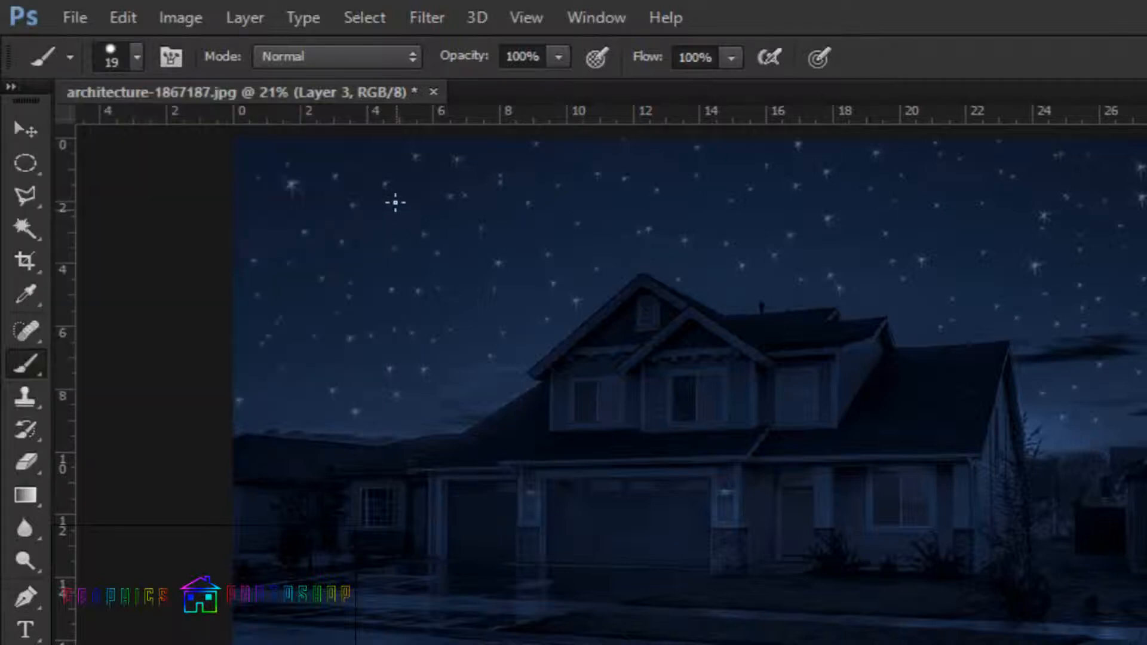
Enlarge the brush to 250 px and stamp a single white moon disc in the upper-left sky on Layer 3
key(bracketright)
key(bracketright)
key(bracketright)
key(bracketright)
key(bracketright)
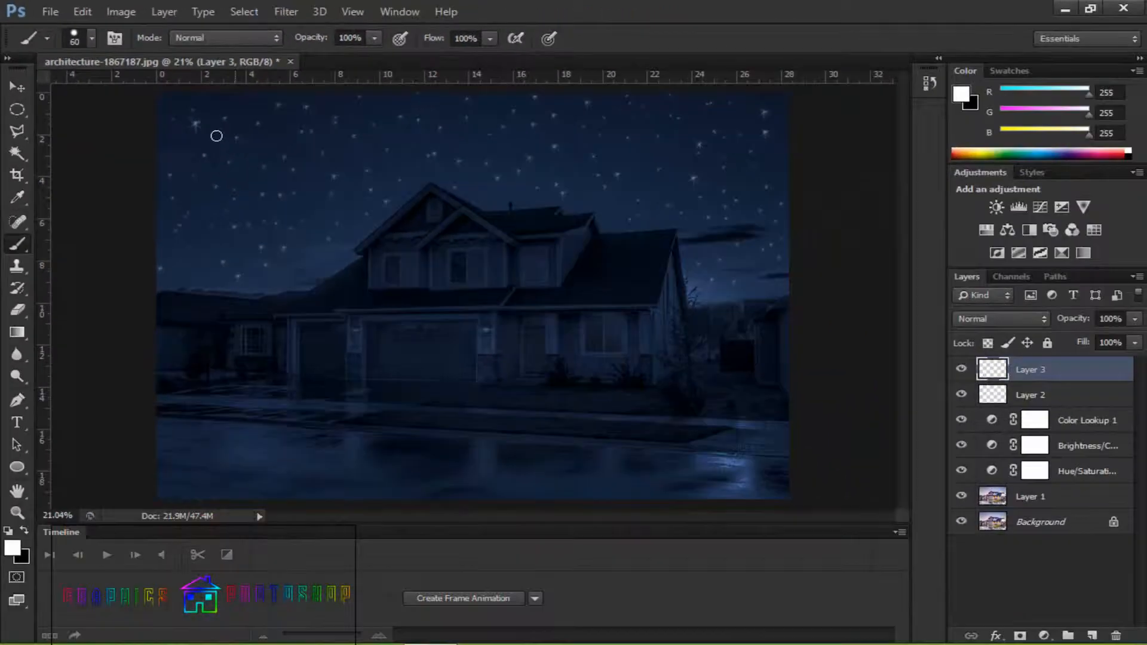
key(bracketright)
key(bracketright)
key(bracketright)
key(bracketright)
key(bracketright)
key(bracketright)
key(bracketright)
key(bracketright)
key(bracketright)
click(209, 134)
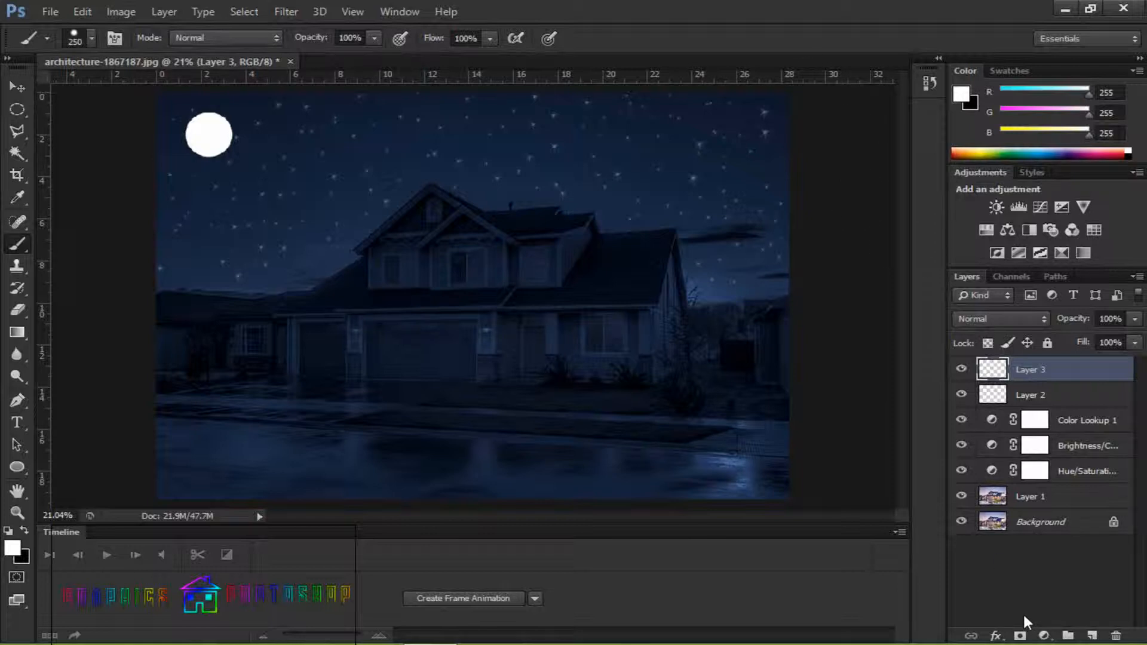
Soften the moon disc on Layer 3 with a Gaussian Blur of 8.0 pixels radius
click(274, 11)
mouse_move(331, 183)
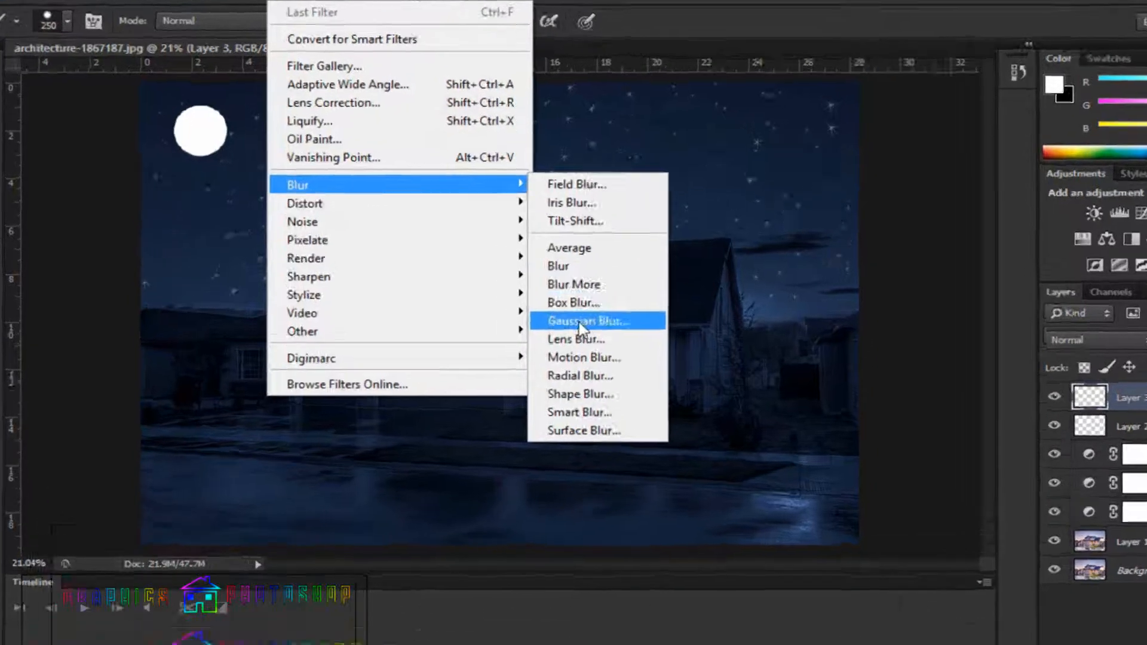
click(550, 301)
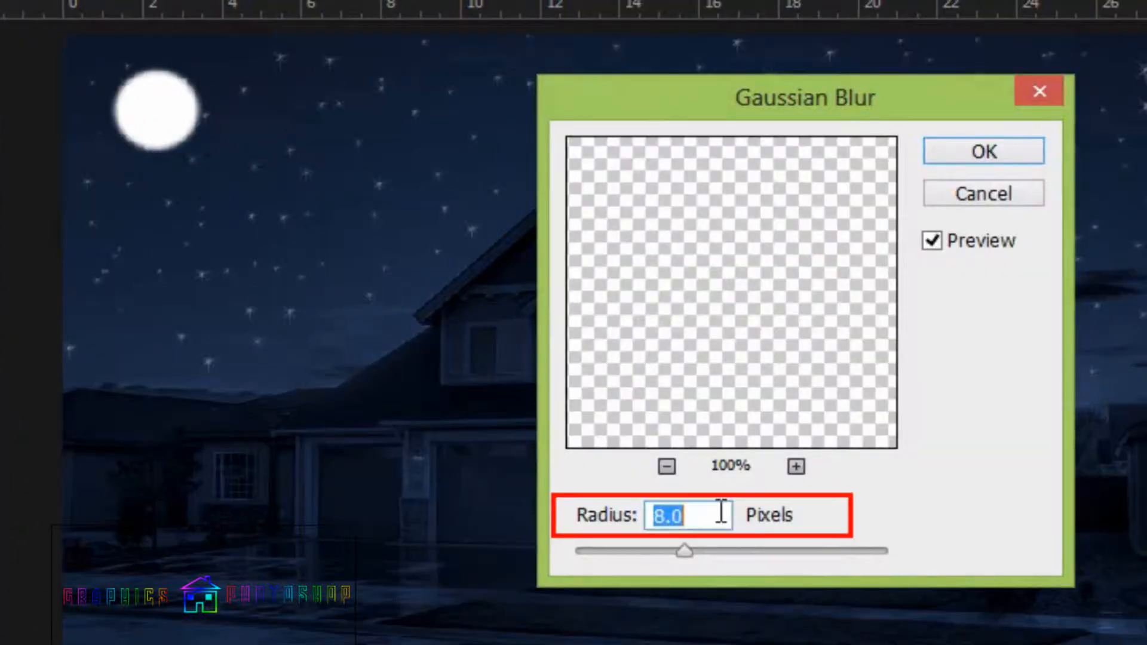
click(643, 449)
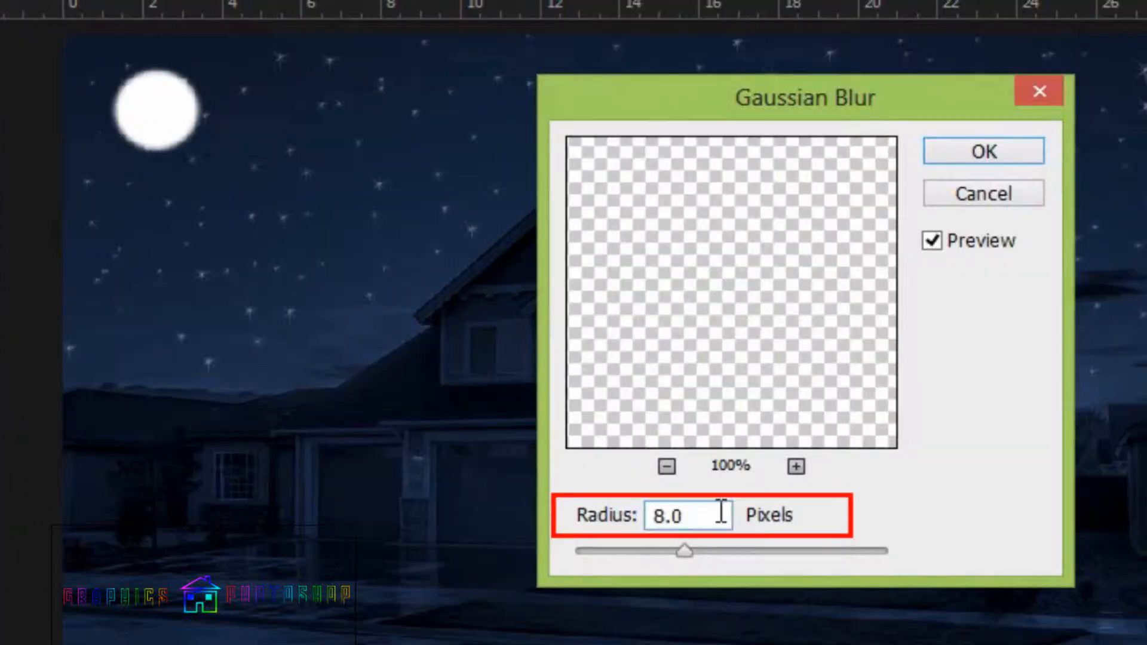
click(951, 158)
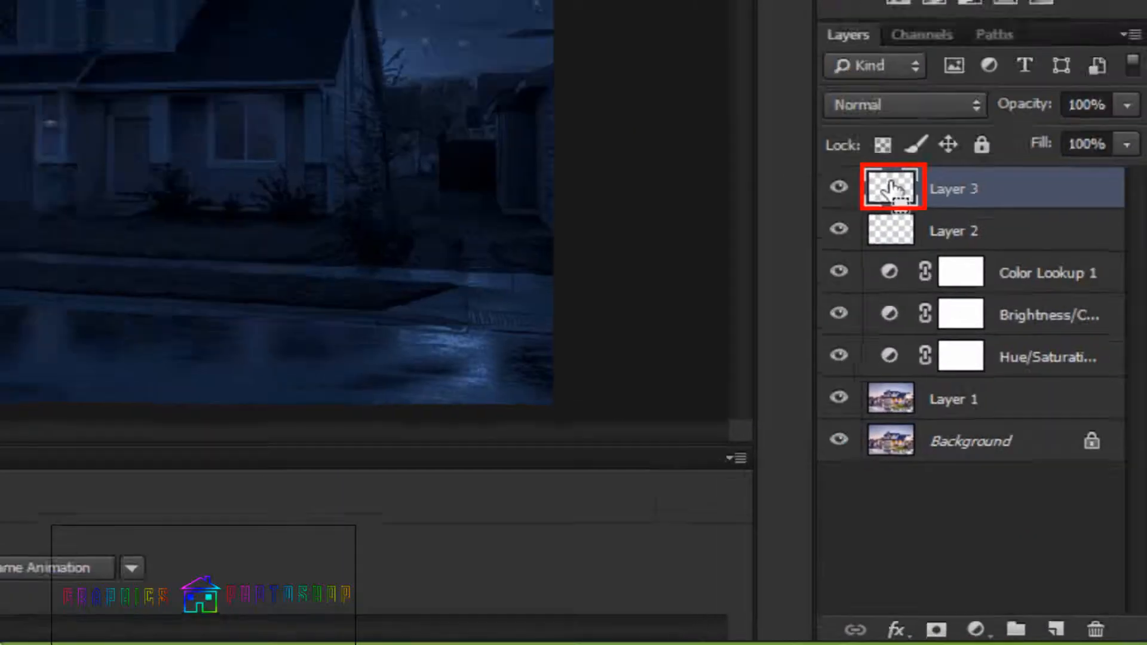
Load the moon layer's outline as a selection, fill it with the Render Clouds filter and deselect
ctrl+click(890, 188)
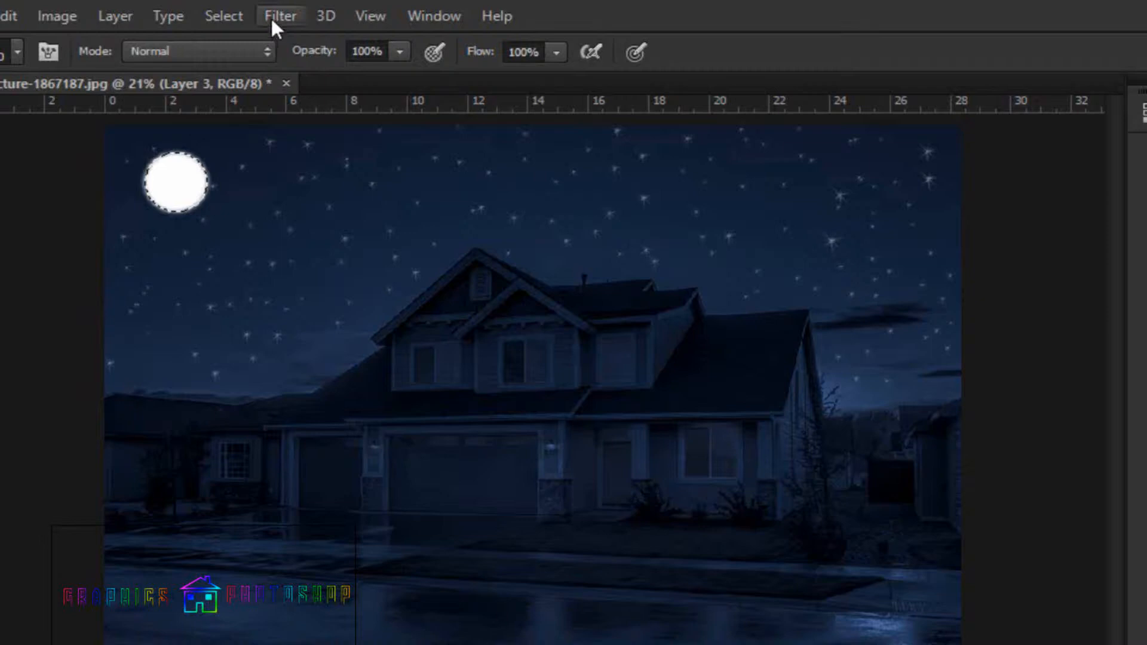
click(276, 16)
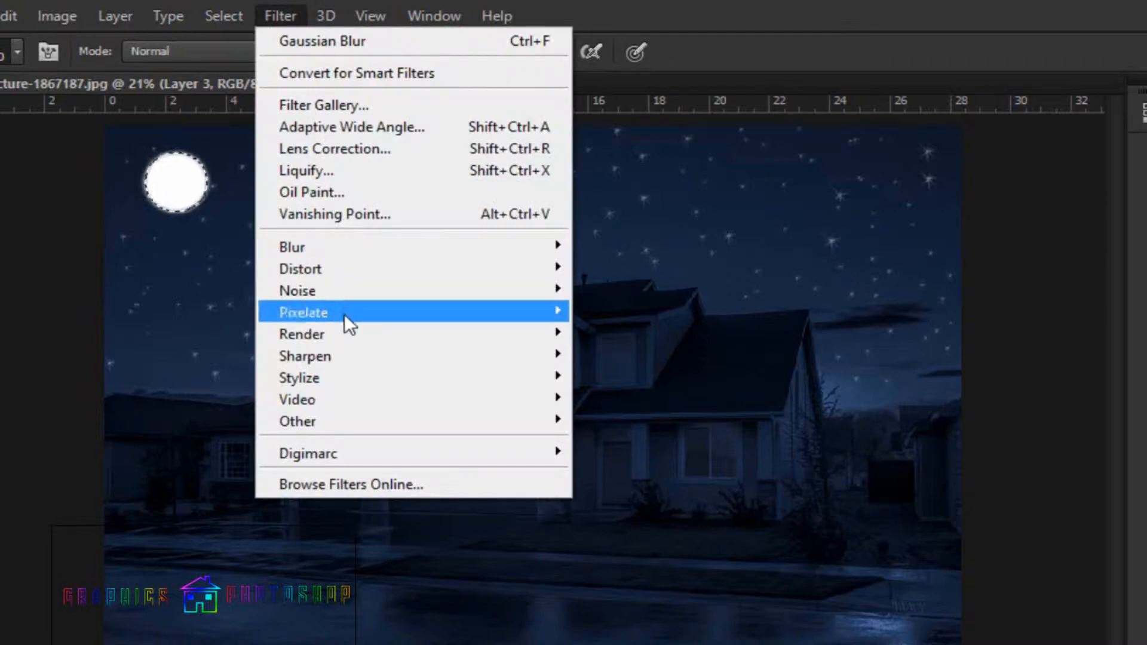
mouse_move(347, 332)
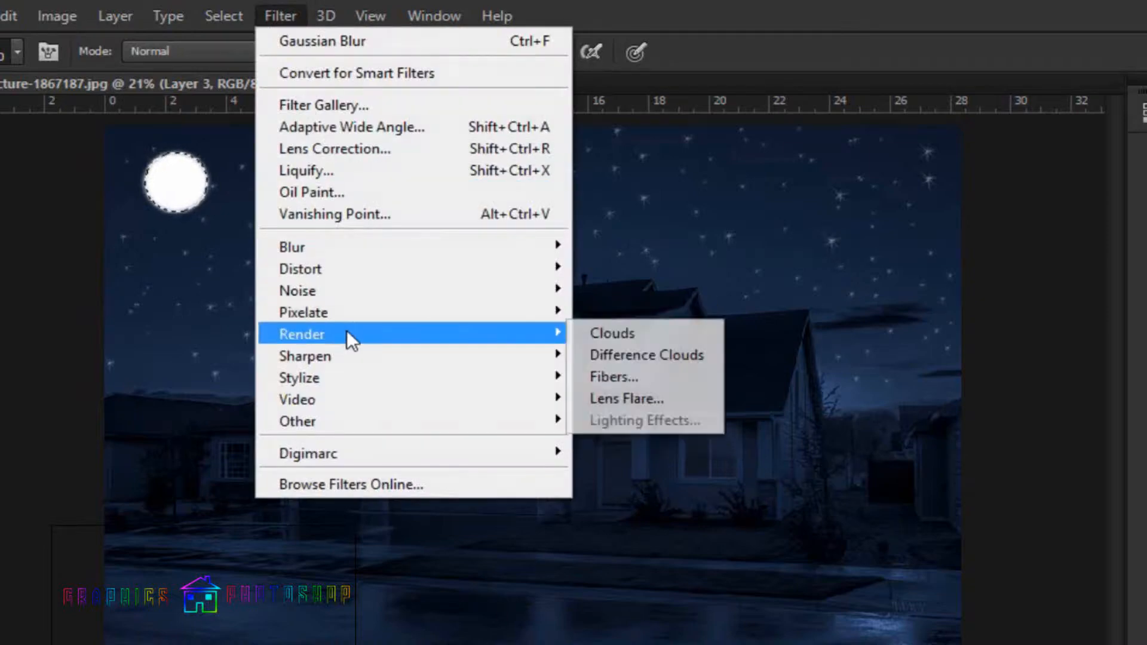
click(593, 333)
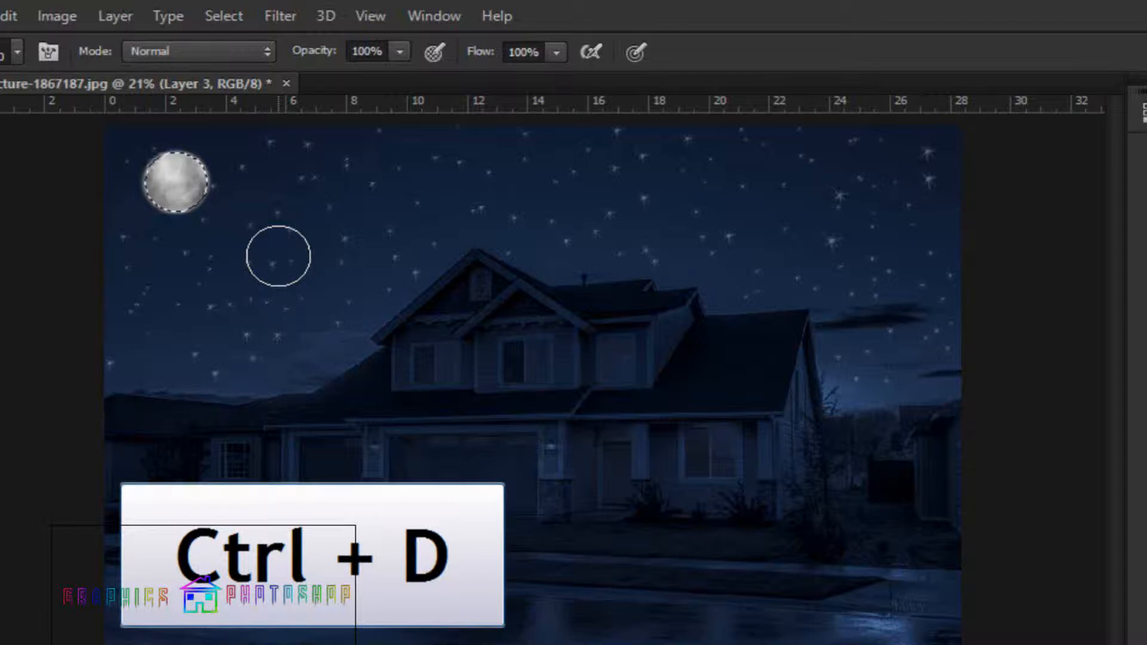
key(ctrl+d)
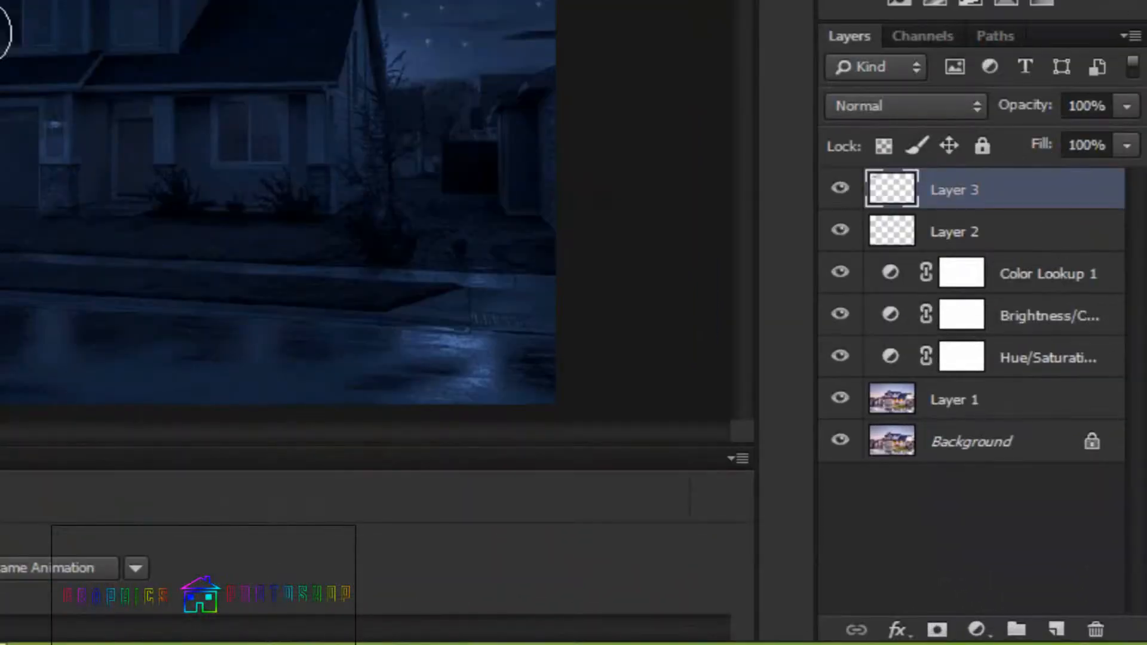
Add a Color Overlay layer style to the moon on Layer 3 and set its colour to white
double_click(1018, 191)
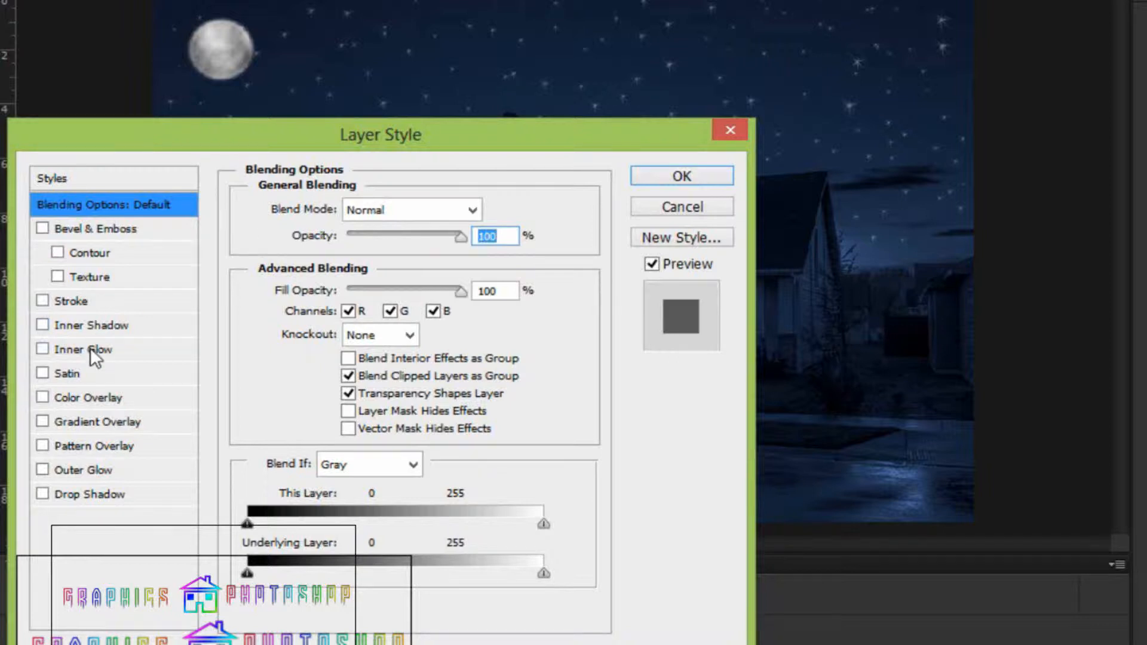
click(88, 398)
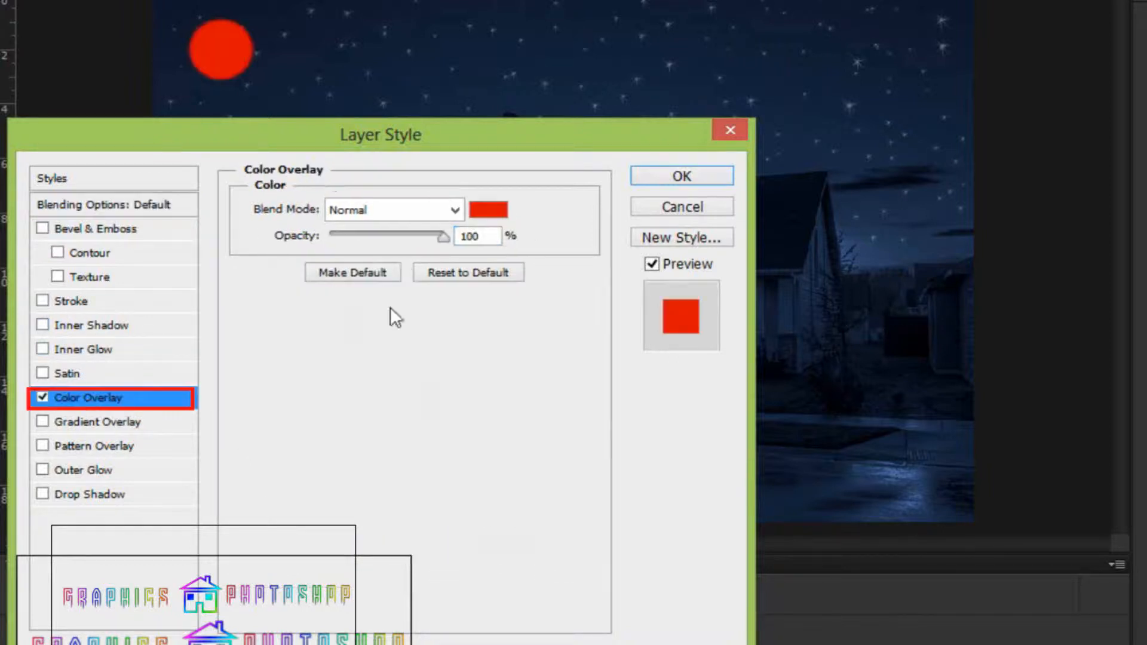
click(488, 210)
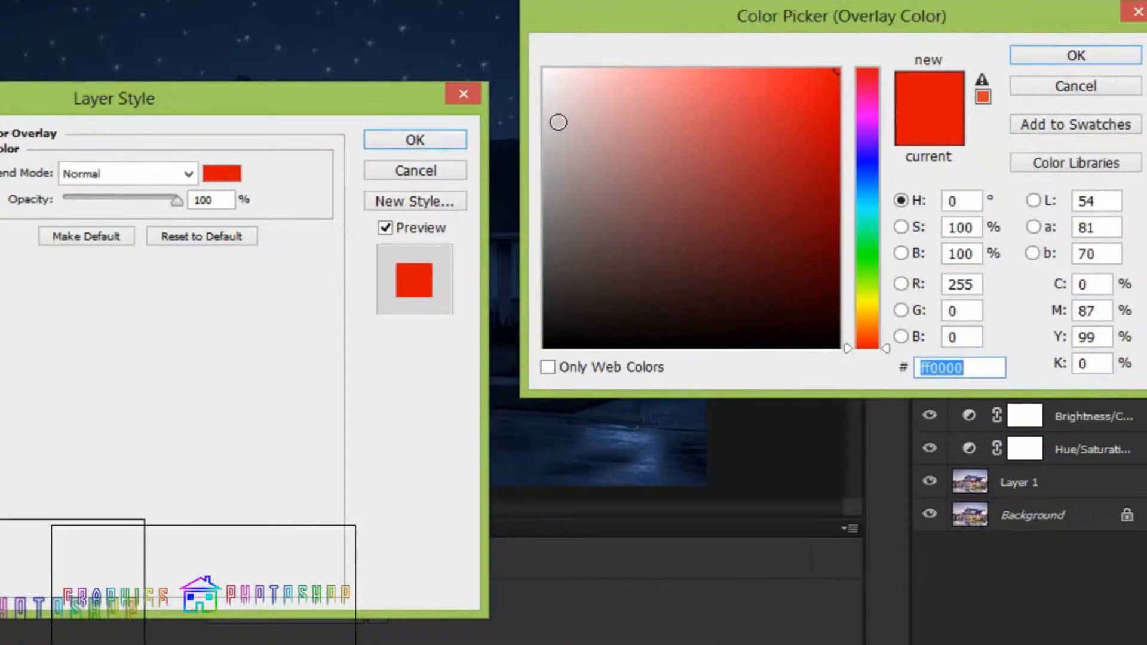
text(ffffff)
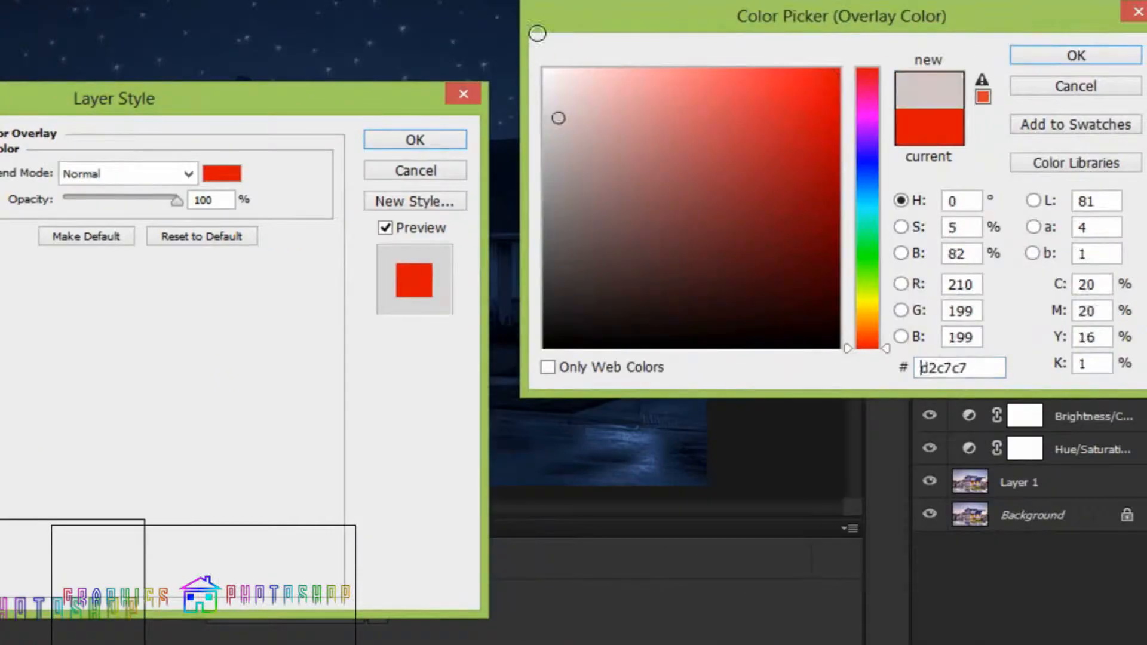
click(1032, 52)
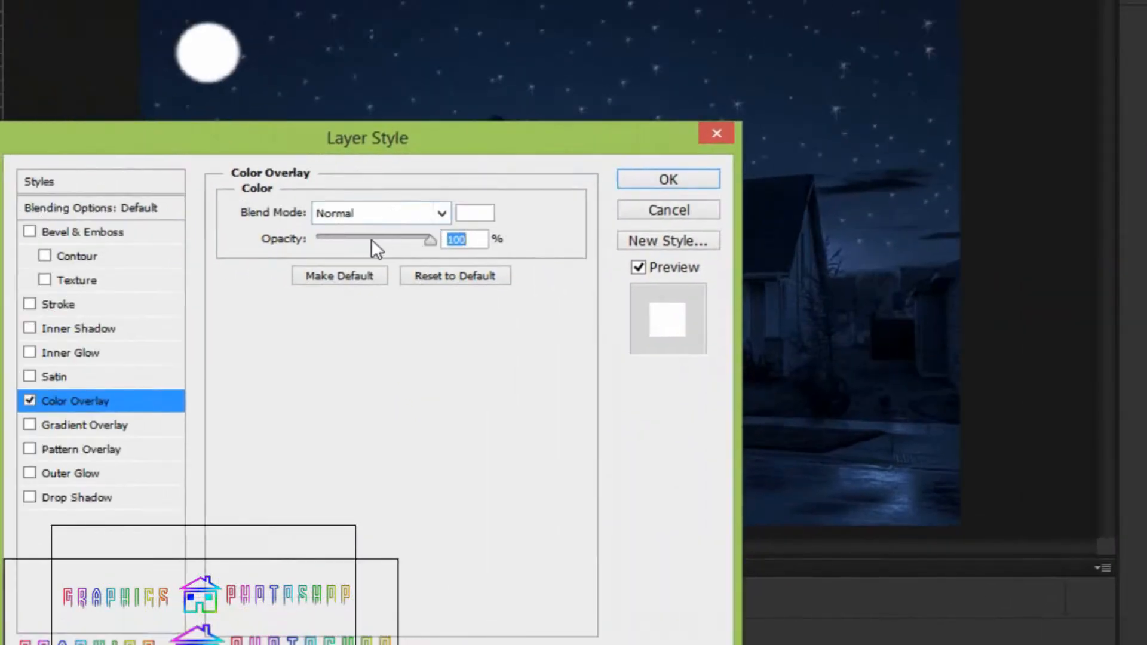
Set the moon's Color Overlay opacity to 38% and its blend mode to Color Dodge
drag(364, 239, 356, 239)
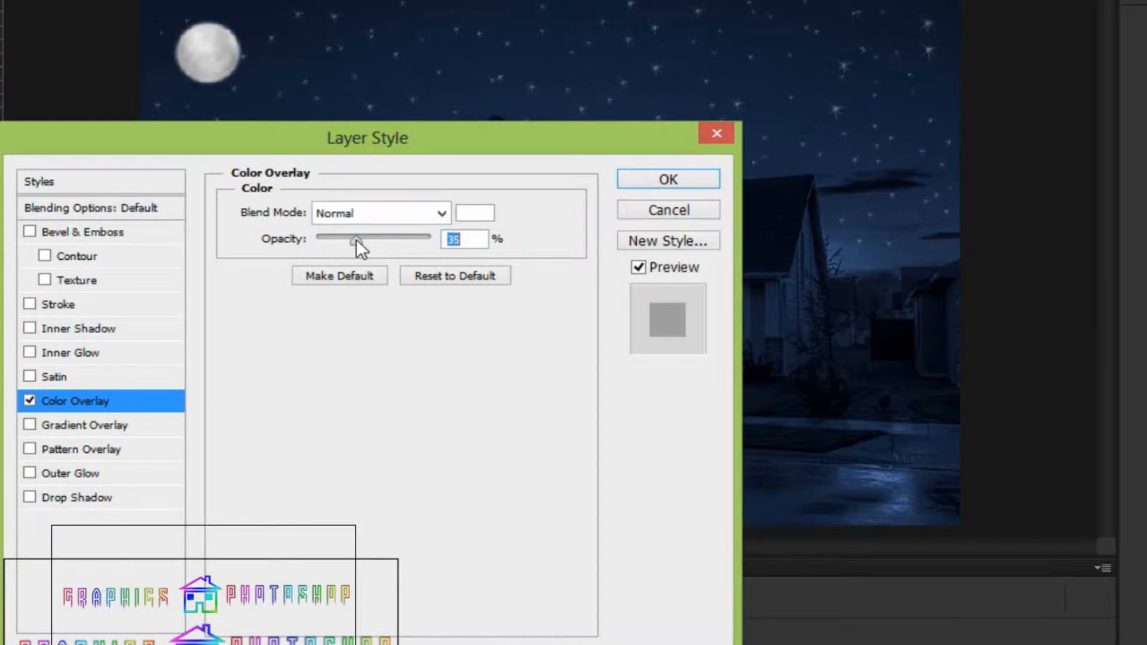
drag(355, 239, 360, 238)
click(462, 241)
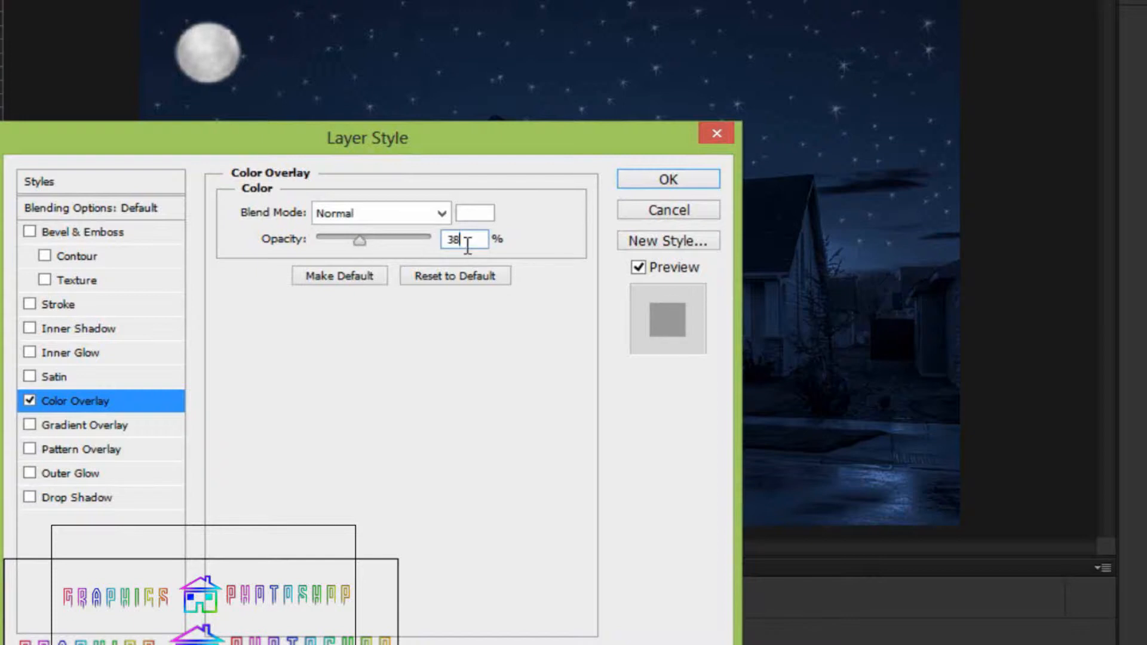
click(378, 211)
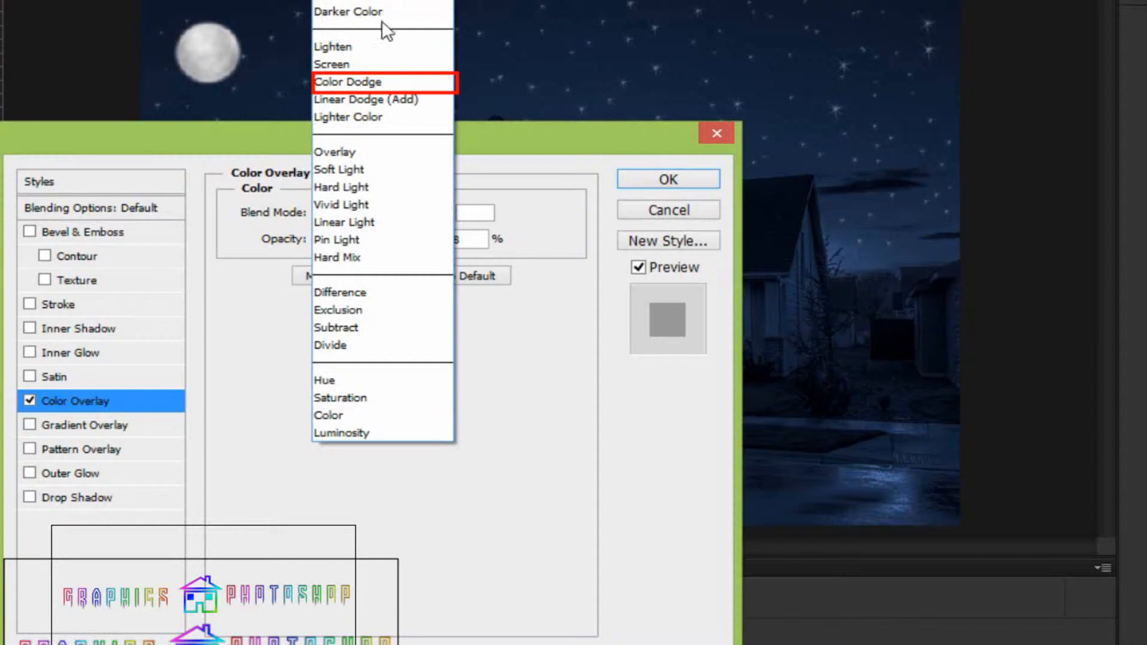
click(380, 82)
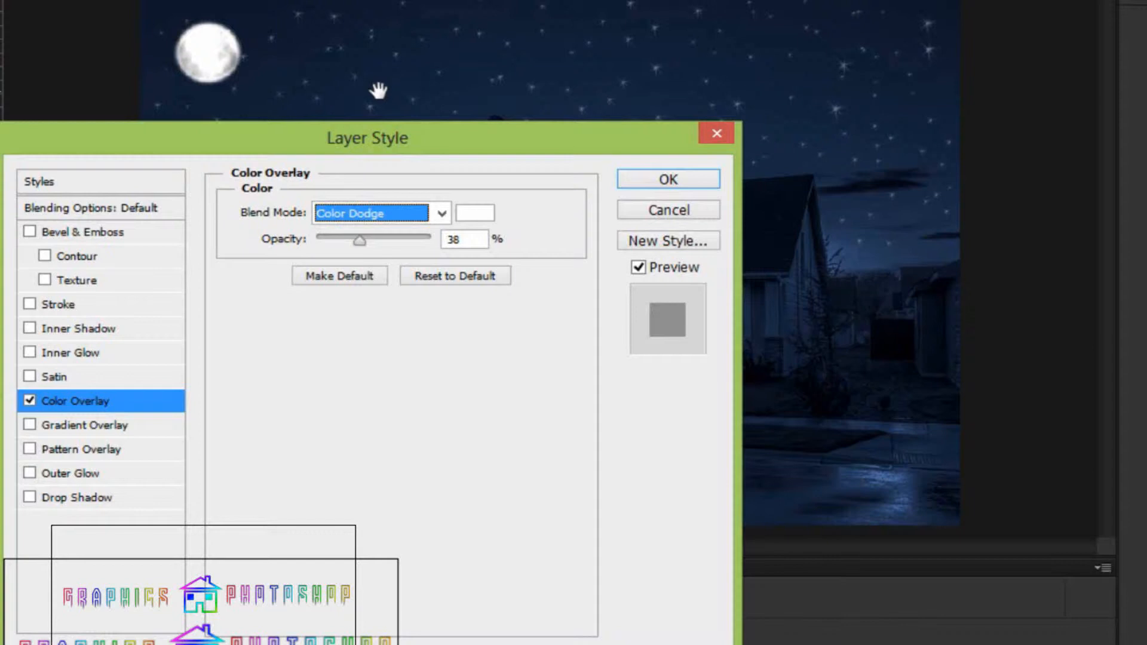
Add an Outer Glow to the moon with the Screen blend mode and 70% opacity
click(67, 475)
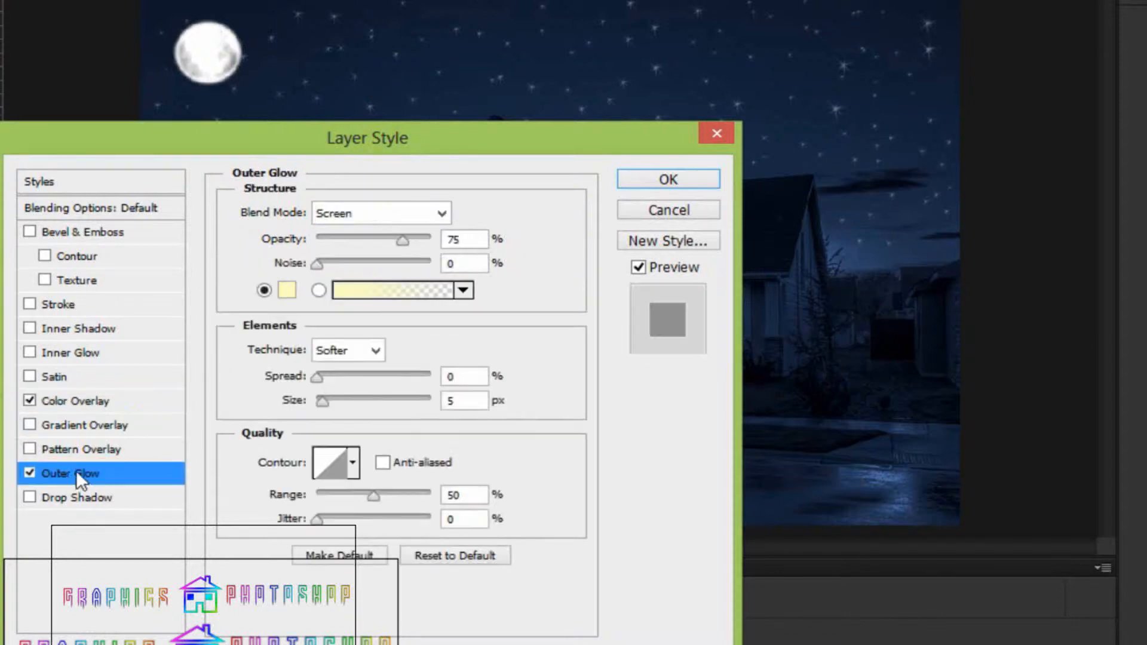
click(428, 212)
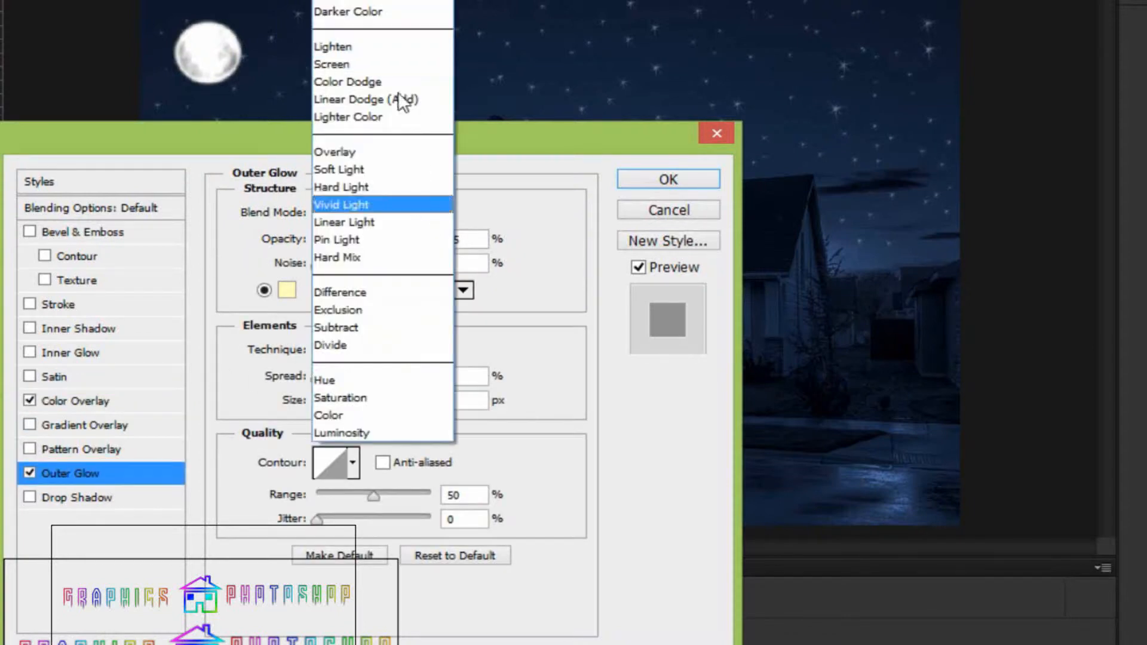
click(382, 64)
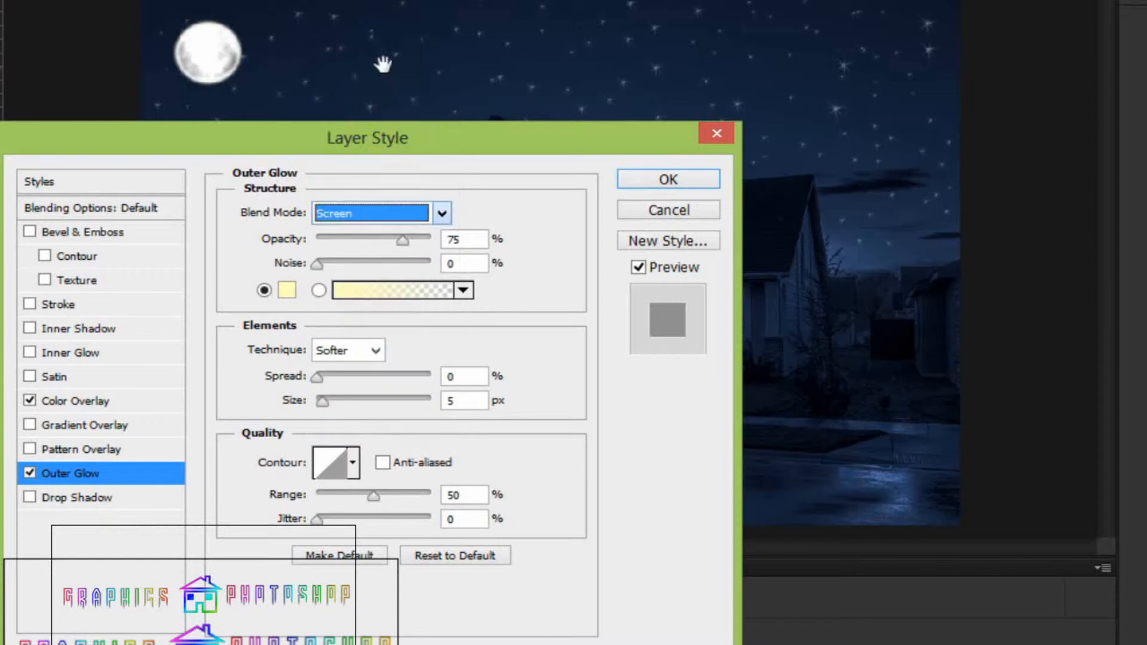
click(466, 238)
key(BackSpace)
text(0)
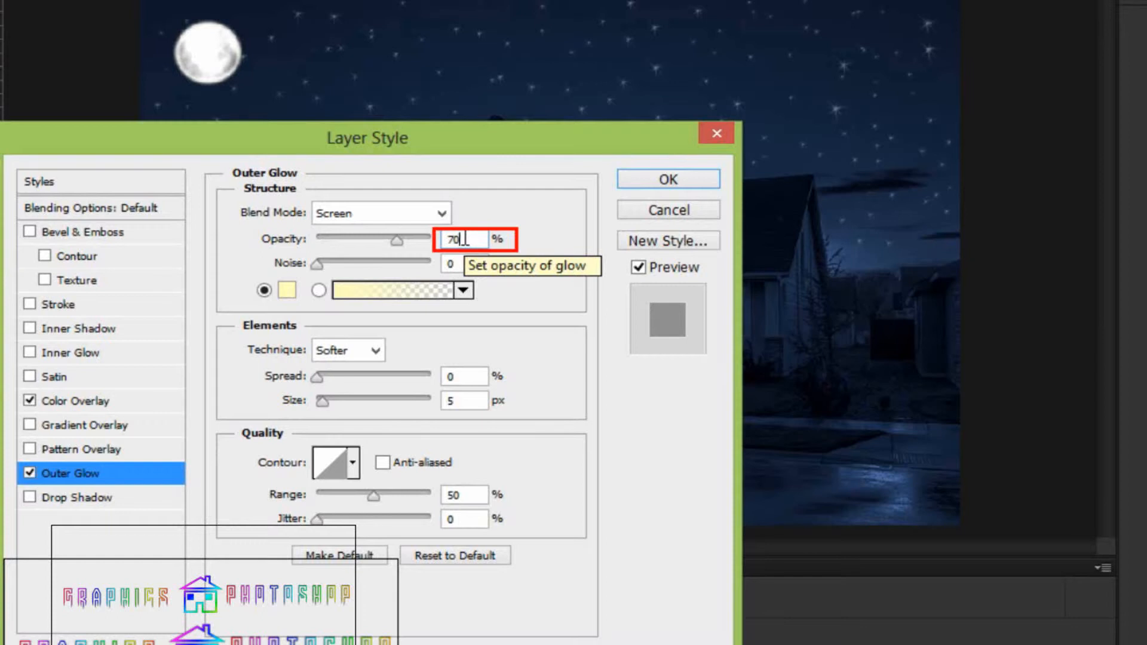
Set the moon's Outer Glow size to 70 px and apply the layer style
click(472, 400)
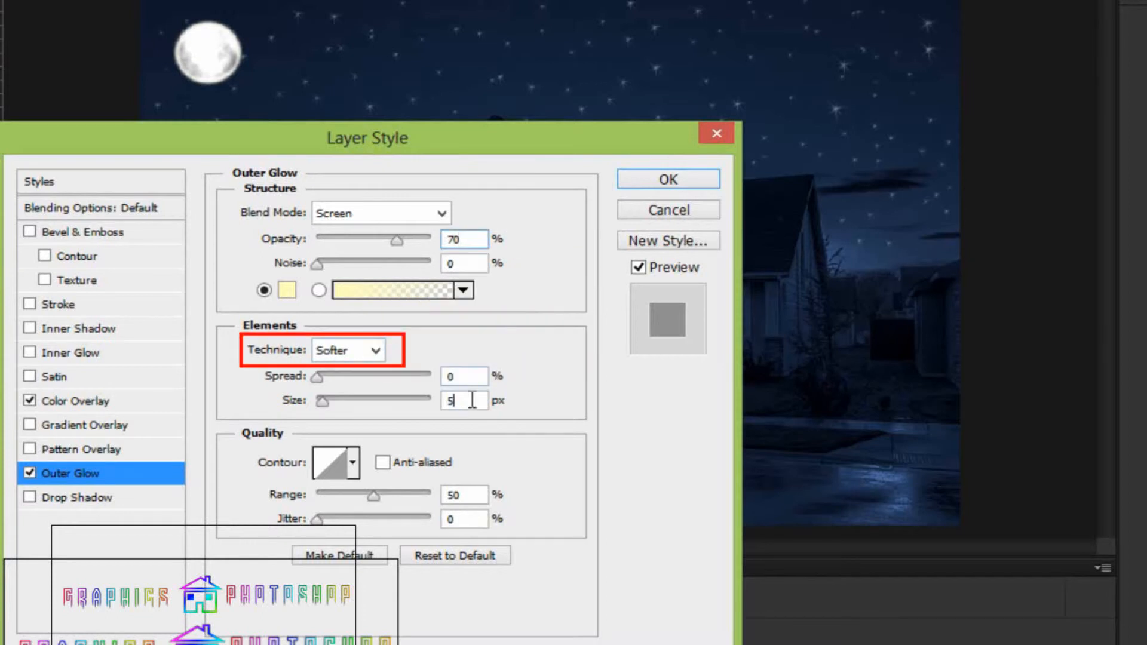
key(BackSpace)
text(70)
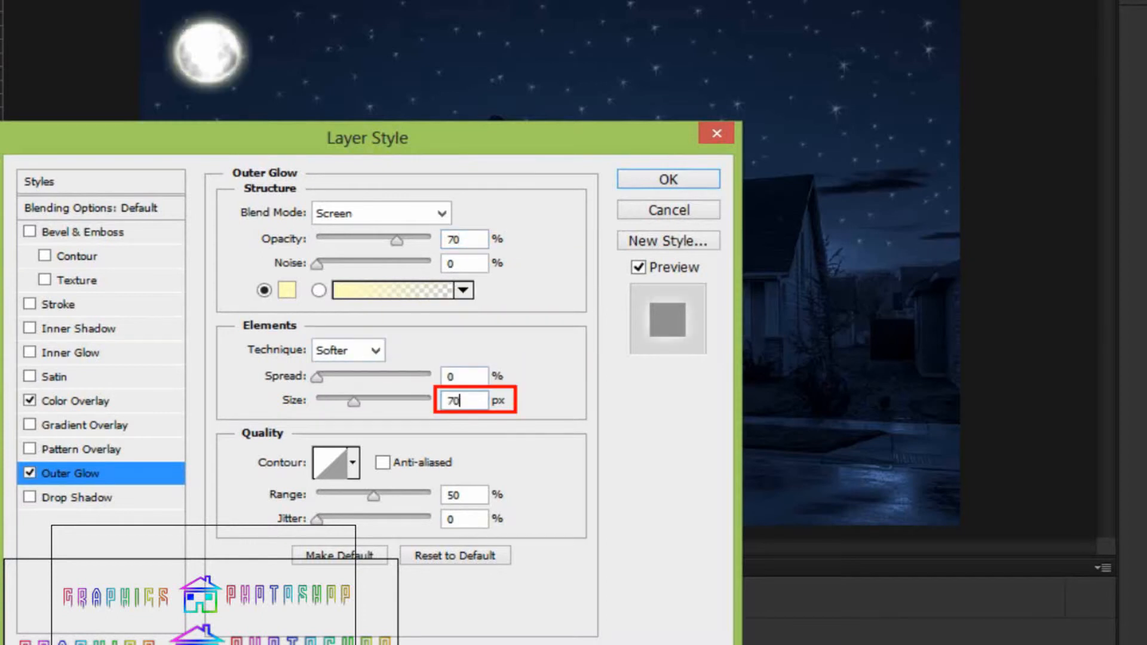
click(642, 174)
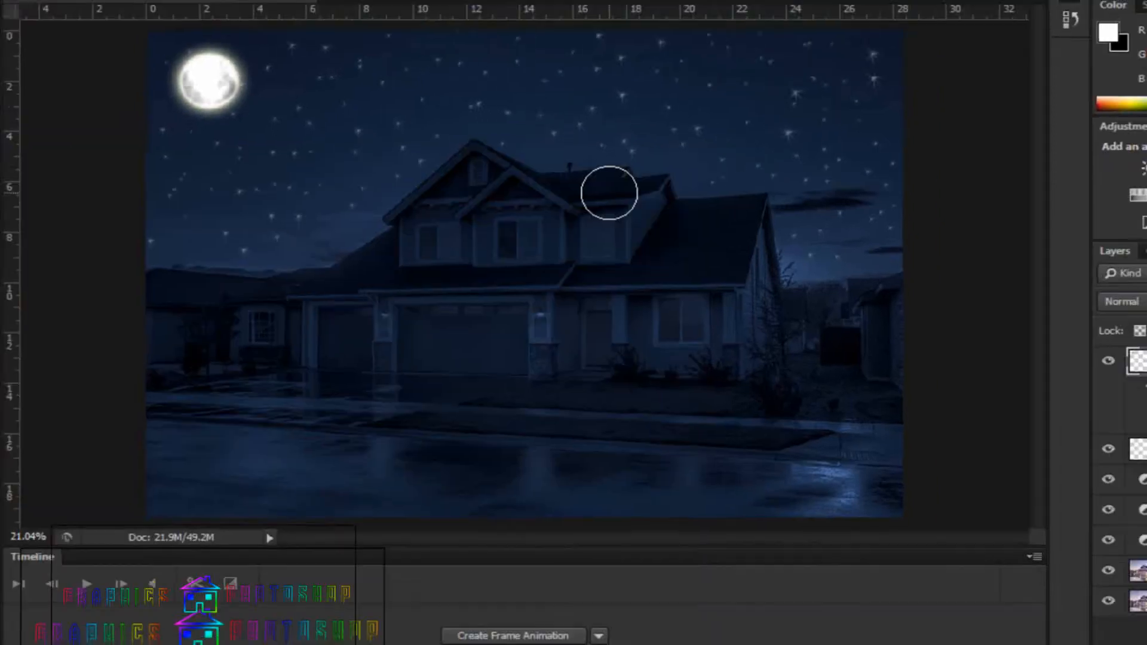